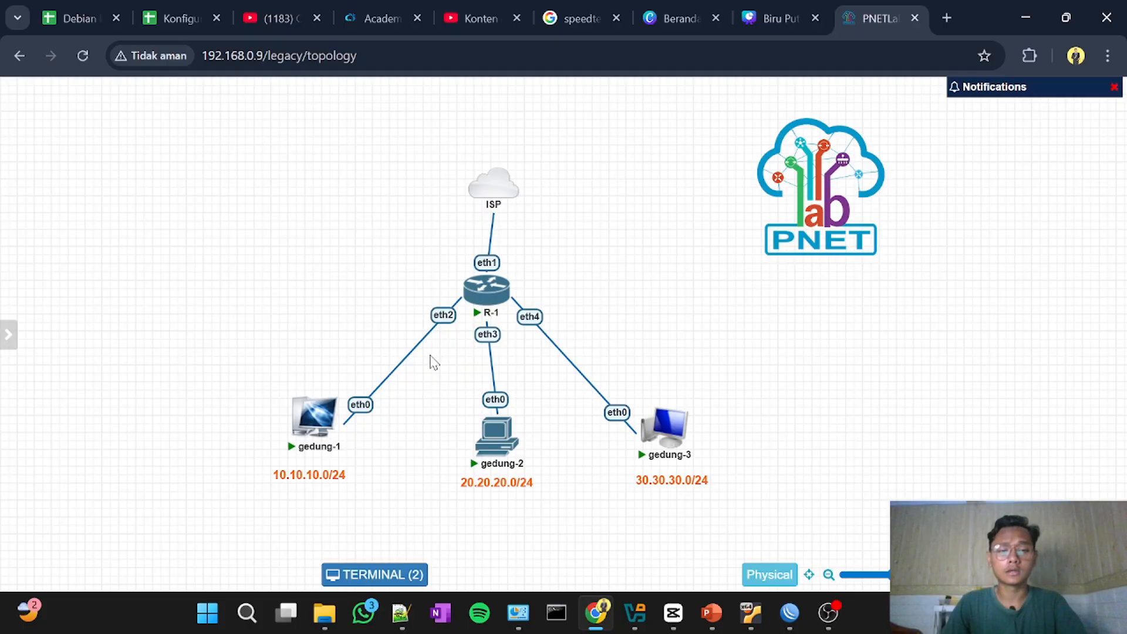
# Step: Switch to WinBox and open the firewall's address lists
pyautogui.moveTo(757, 628)
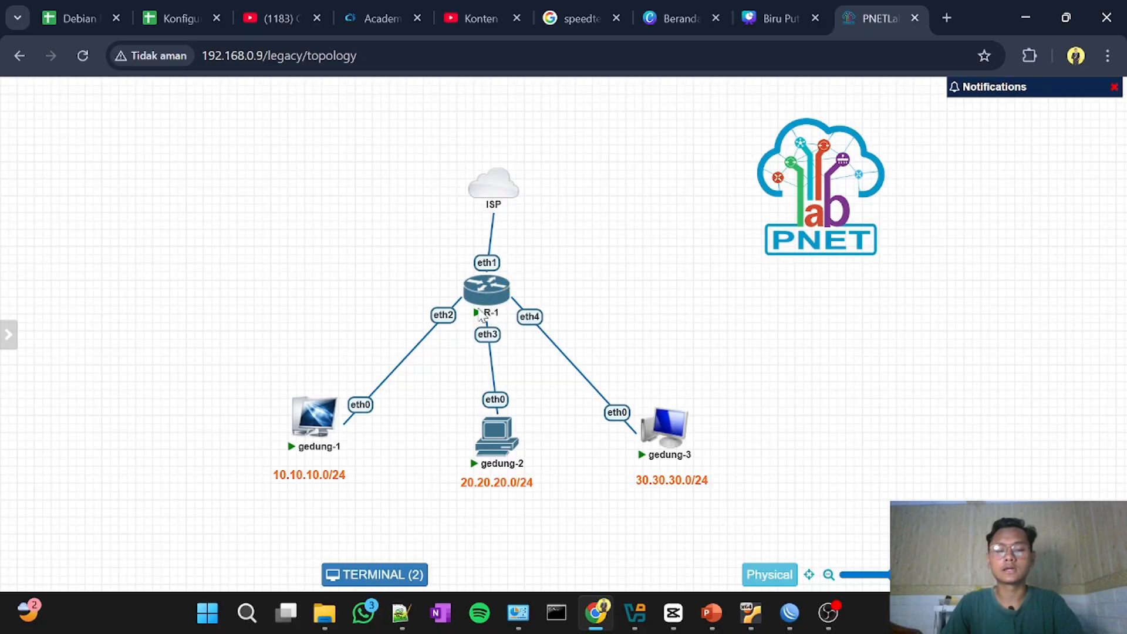
pyautogui.moveTo(486, 302)
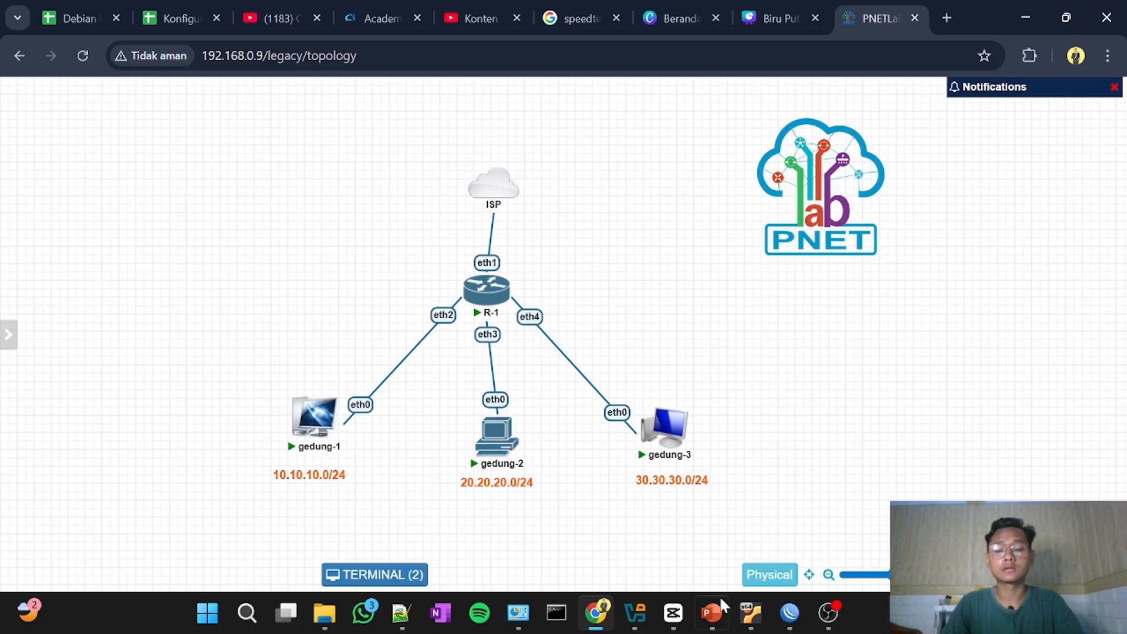
pyautogui.click(777, 572)
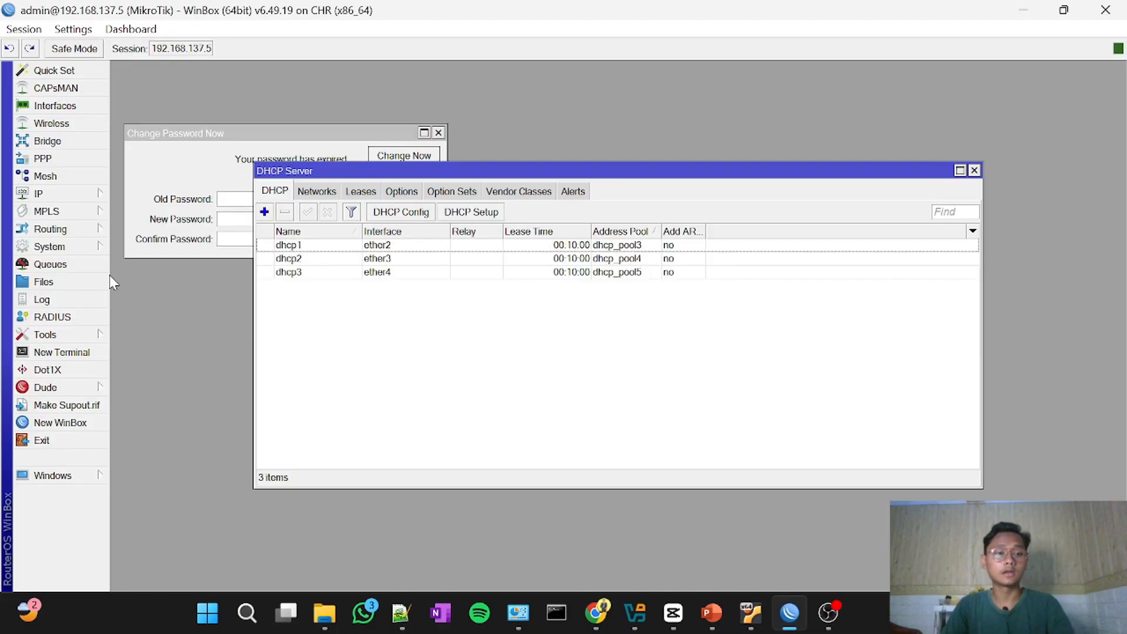
pyautogui.click(83, 195)
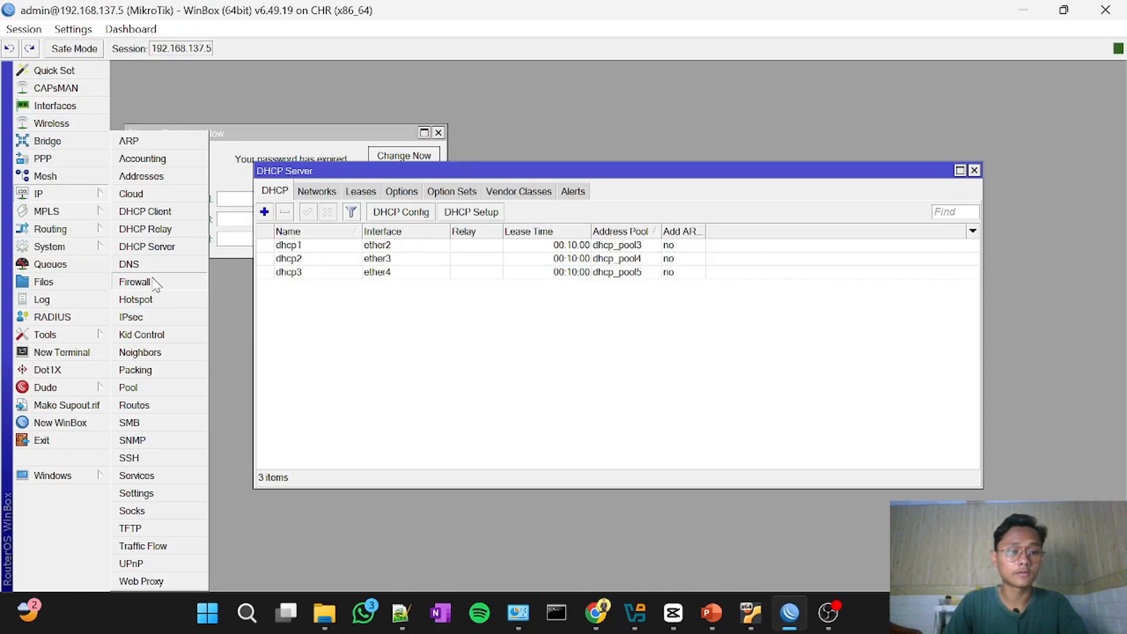
pyautogui.click(155, 283)
pyautogui.moveTo(276, 172); pyautogui.dragTo(286, 170)
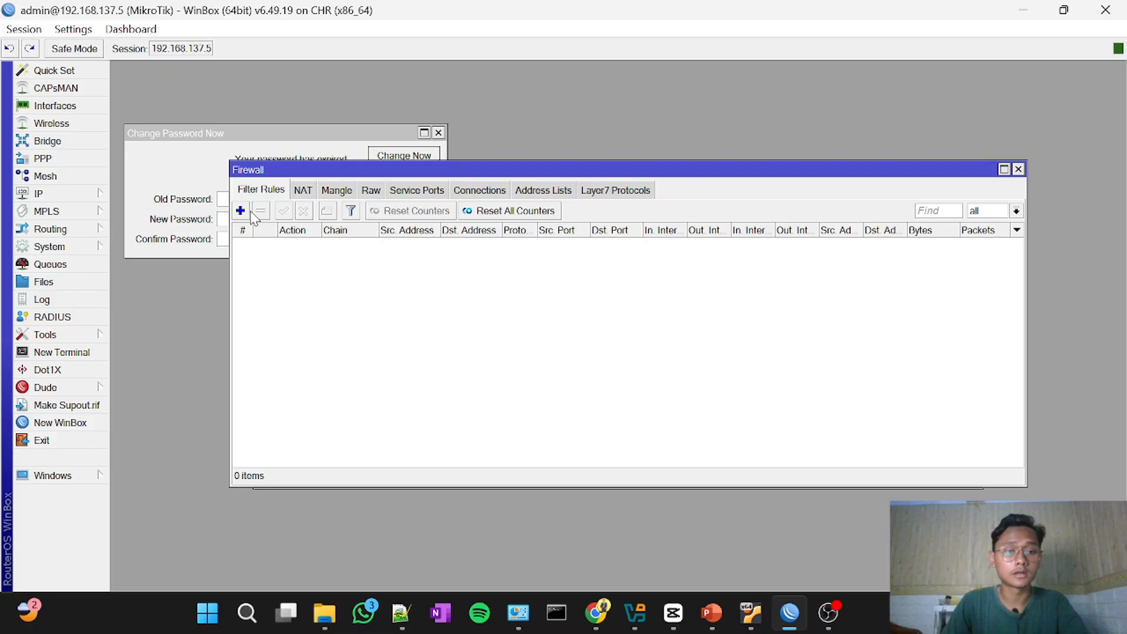
pyautogui.click(524, 194)
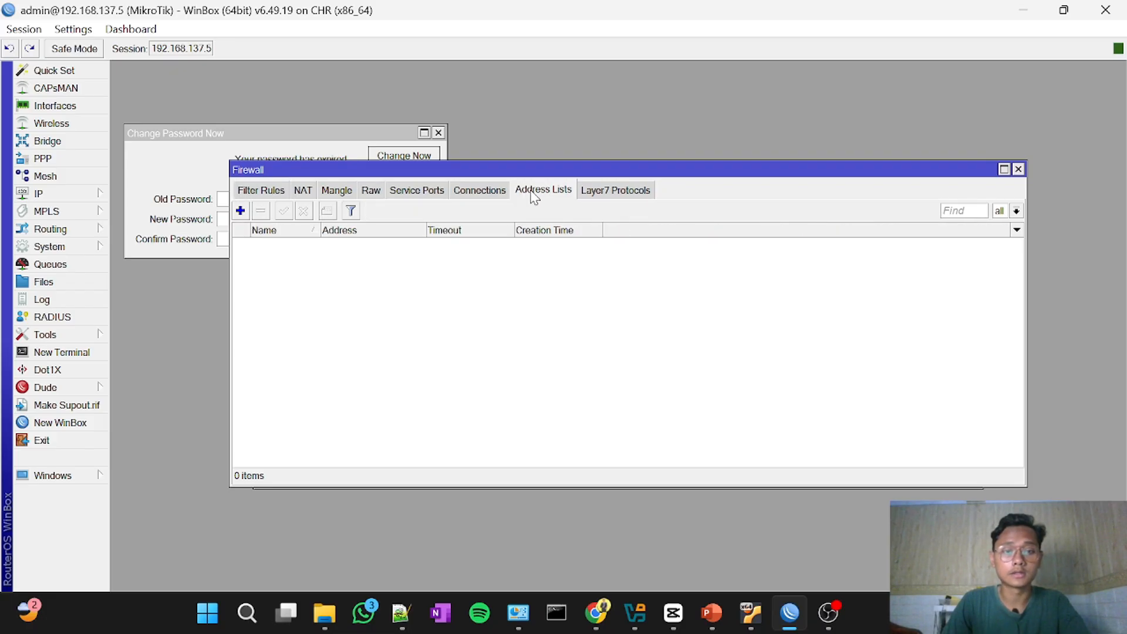
# Step: Add a firewall address list entry named client-nakal with the address 10.10.10.1/24, and review the saved entry
pyautogui.click(241, 210)
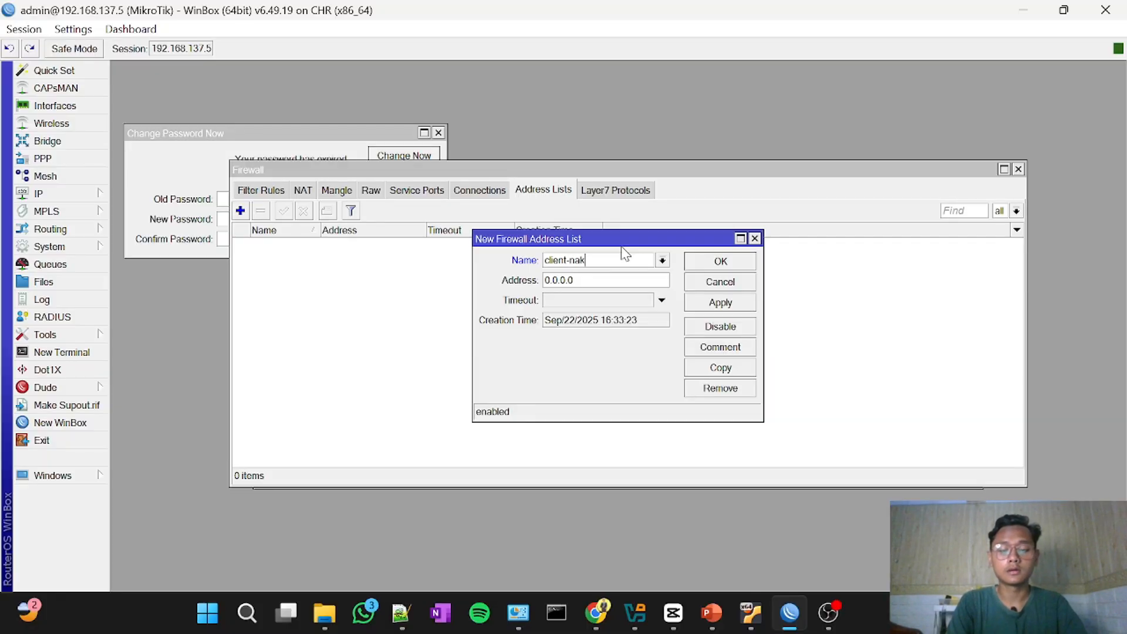
pyautogui.click(627, 282)
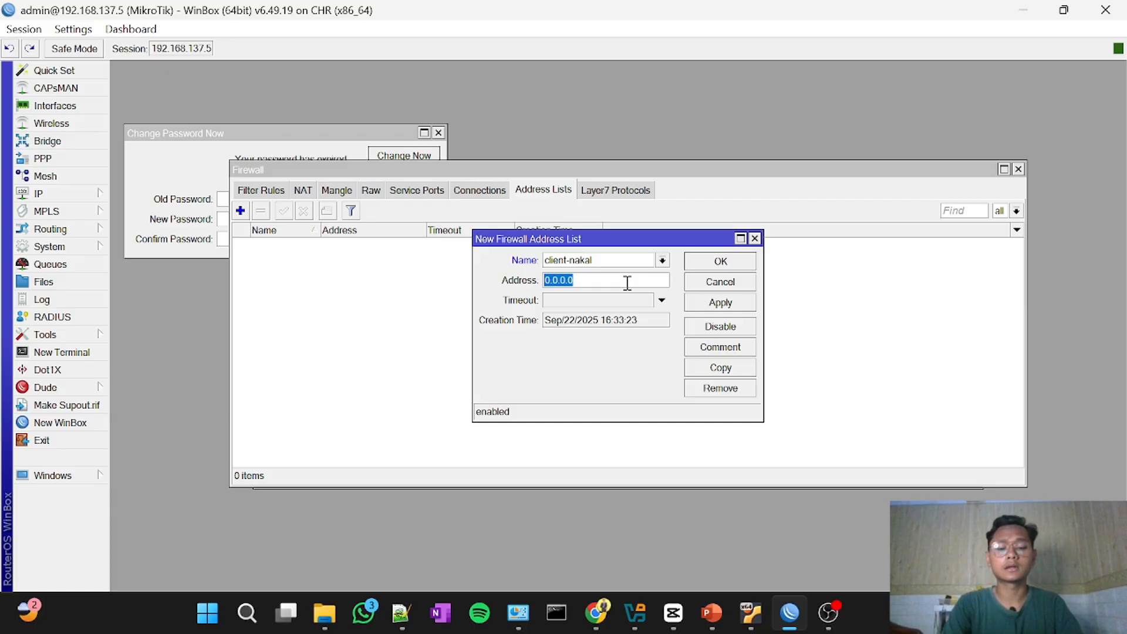
pyautogui.write('1')
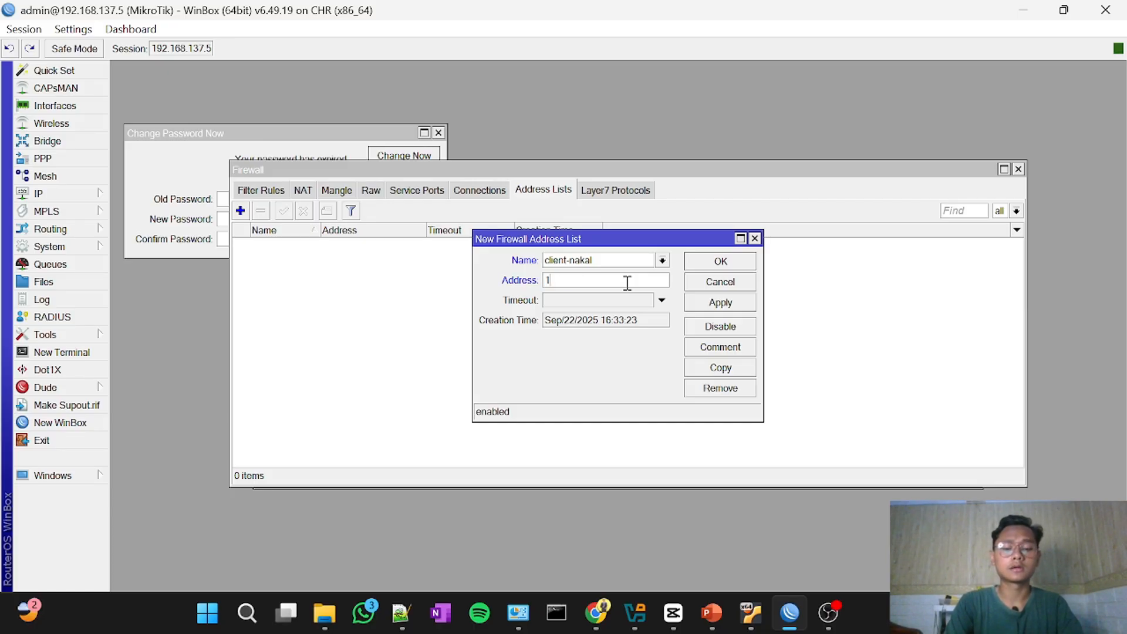
pyautogui.write('0.10.10.1/')
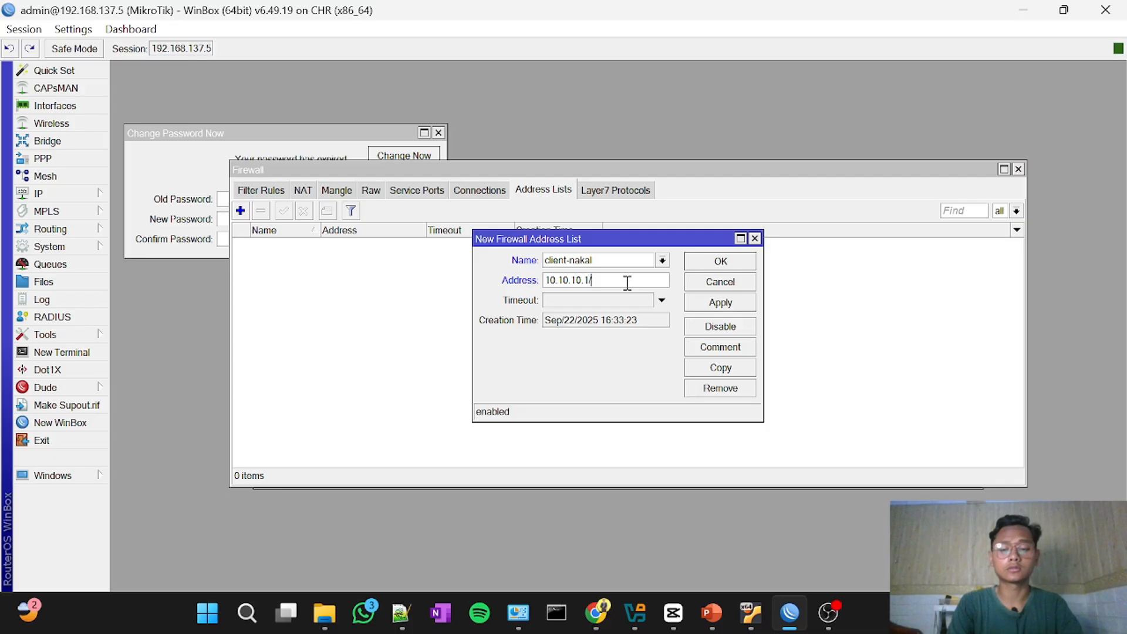
pyautogui.write('24')
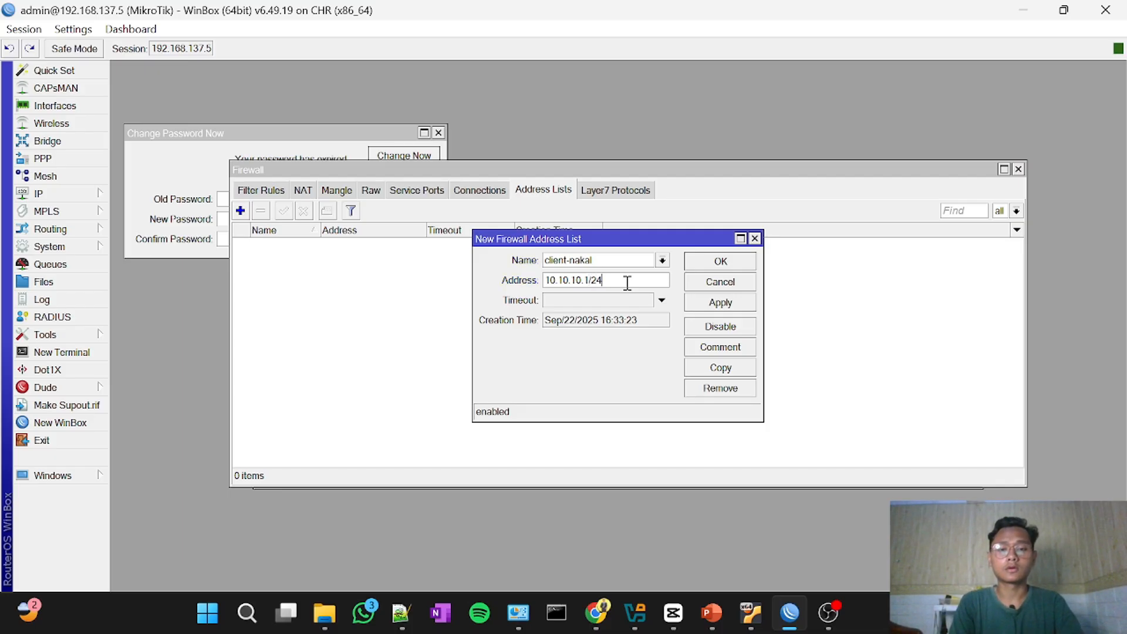
pyautogui.click(740, 265)
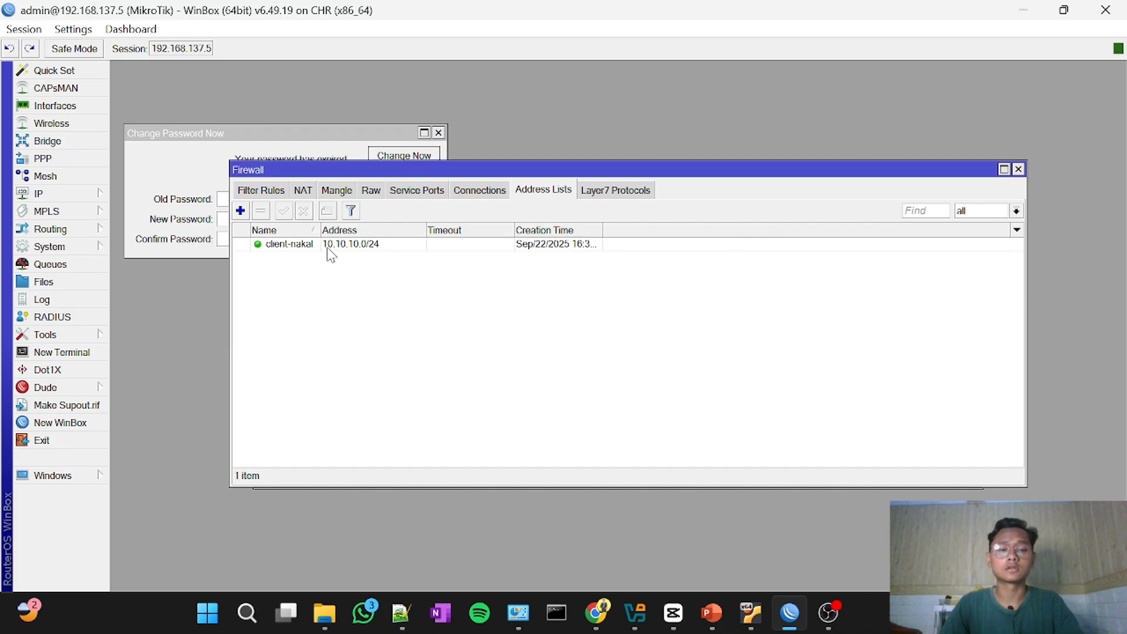
pyautogui.doubleClick(370, 245)
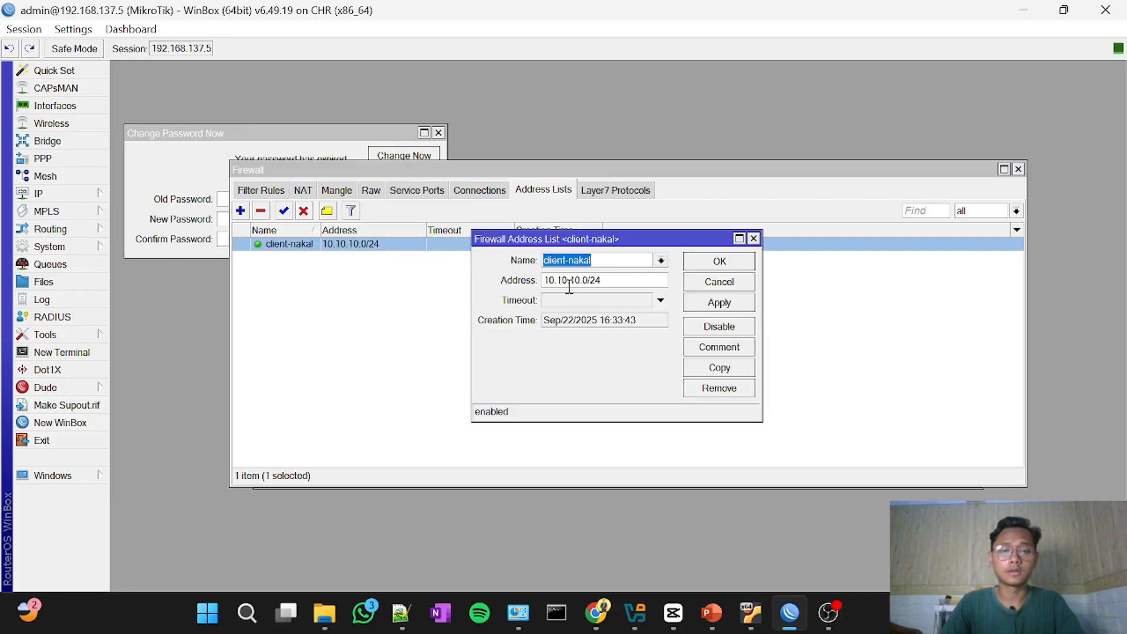
pyautogui.click(715, 263)
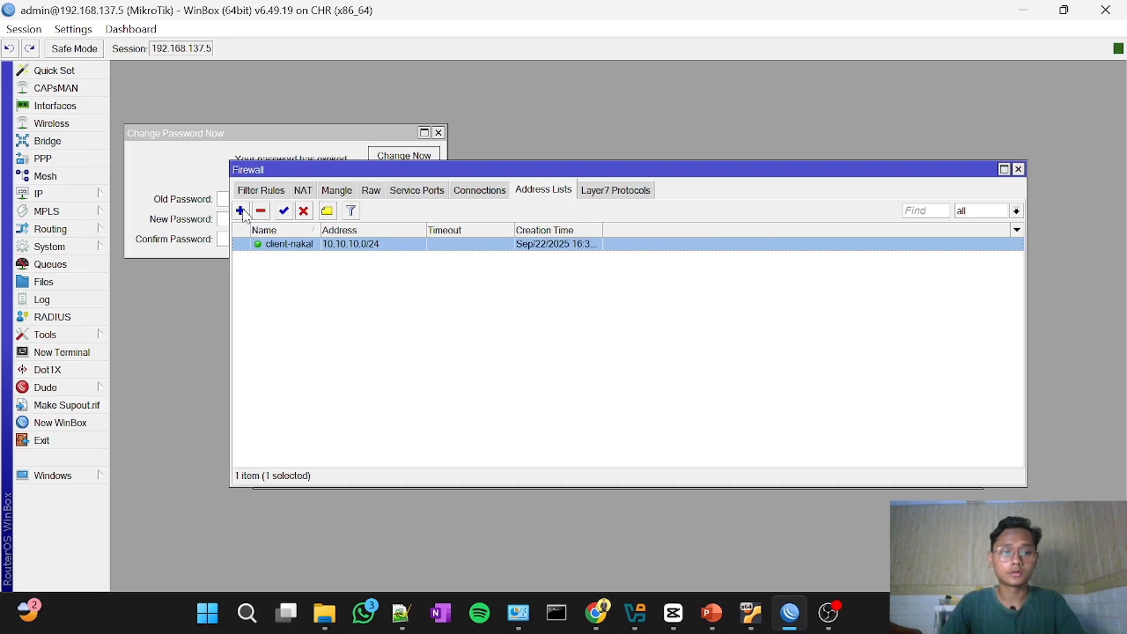
# Step: Add a second address to the existing client-nakal list, using the single host 20.20.20.1
pyautogui.click(240, 211)
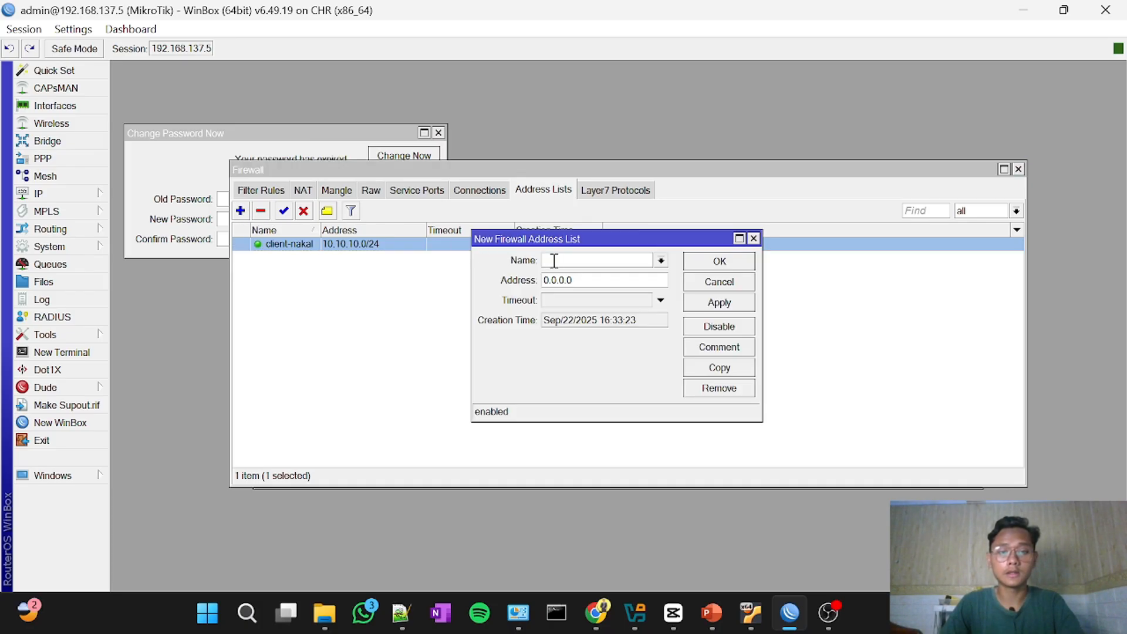
pyautogui.click(661, 260)
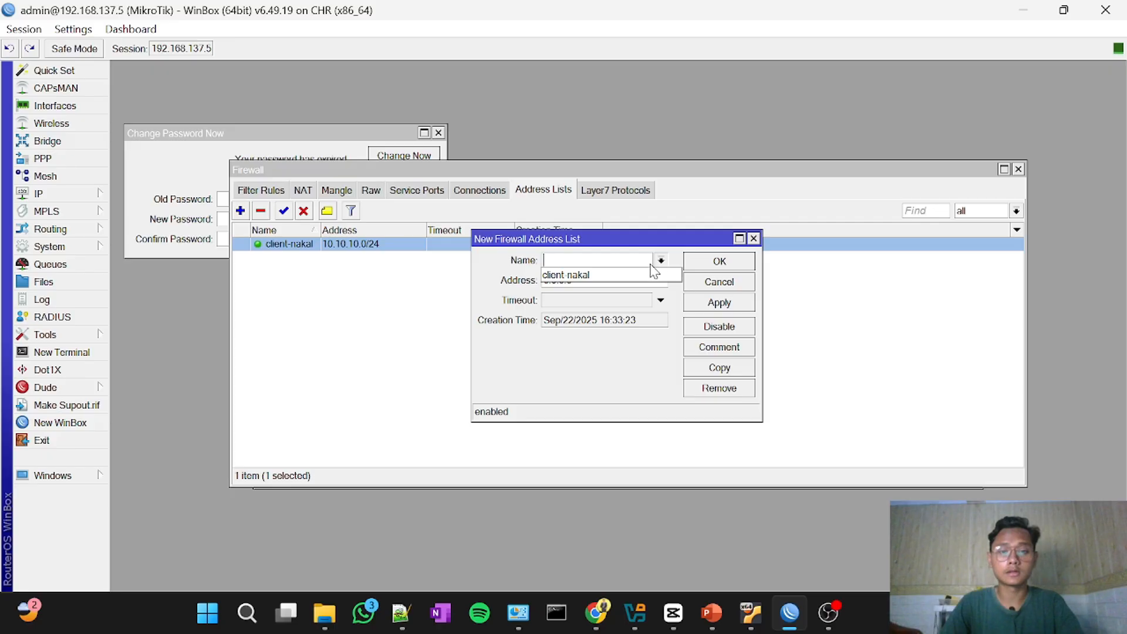
pyautogui.click(626, 277)
pyautogui.click(625, 278)
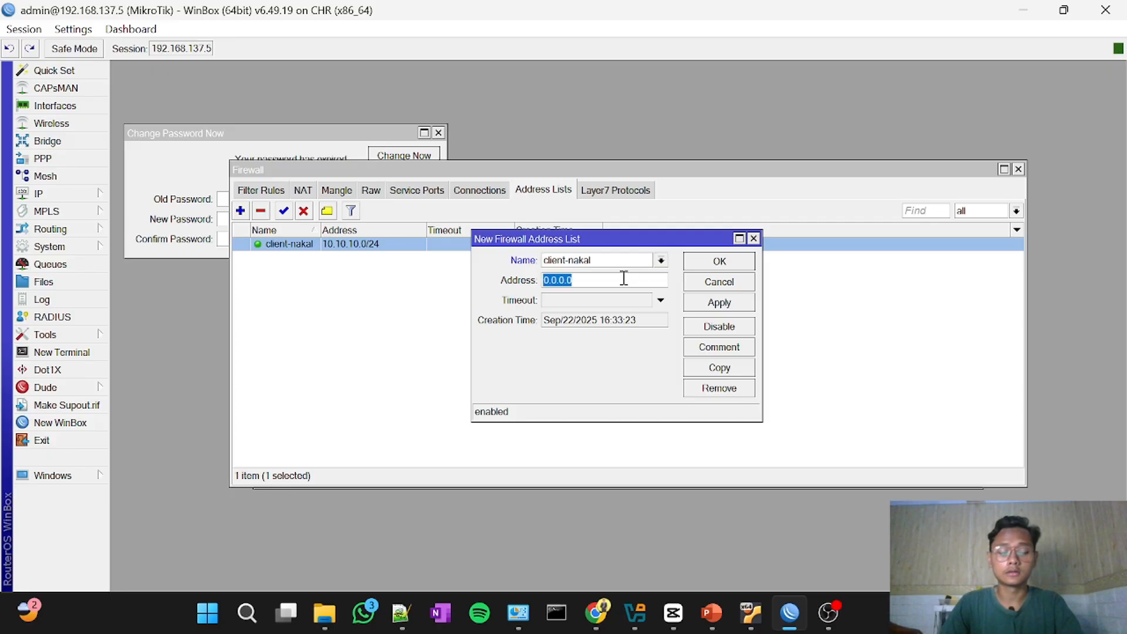
pyautogui.write('20.2')
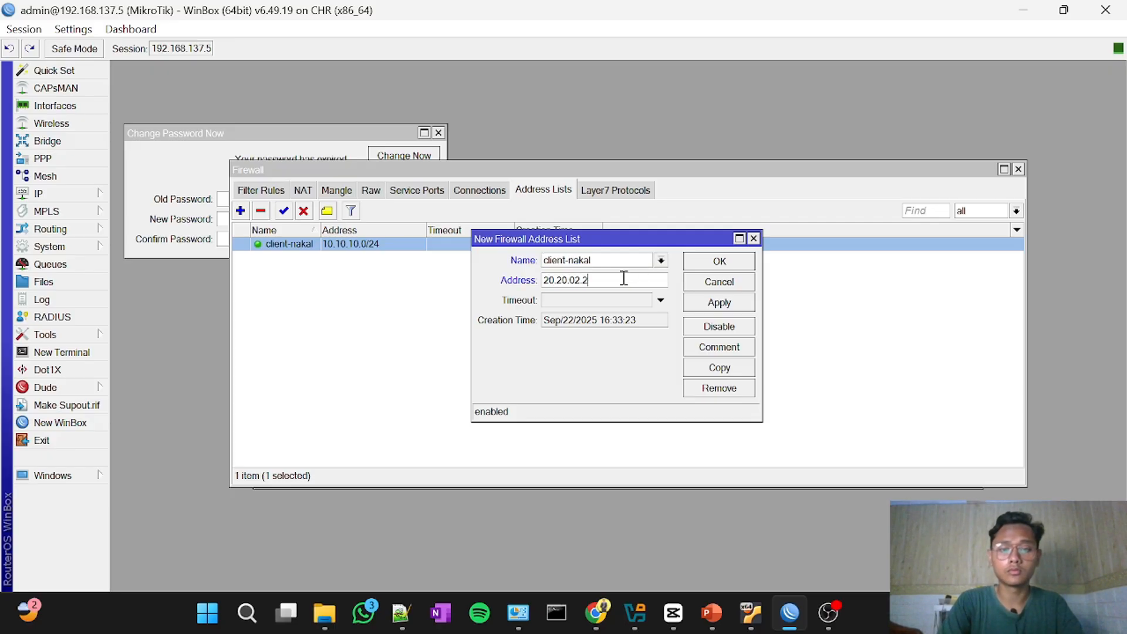
pyautogui.write('0.20.2')
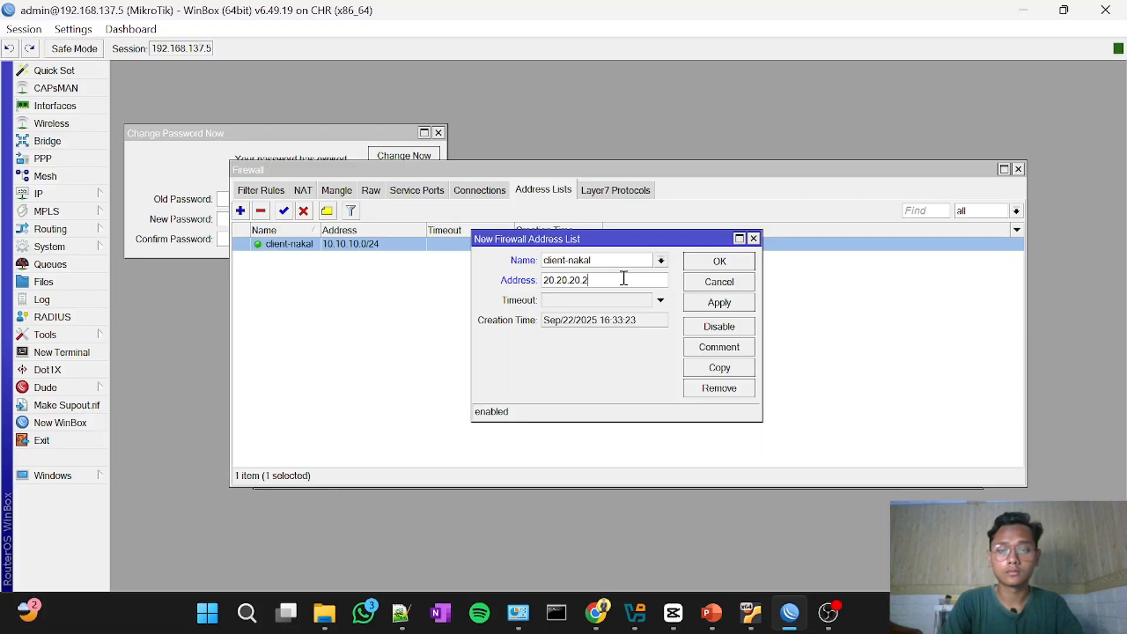
pyautogui.press('BackSpace')
pyautogui.write('1')
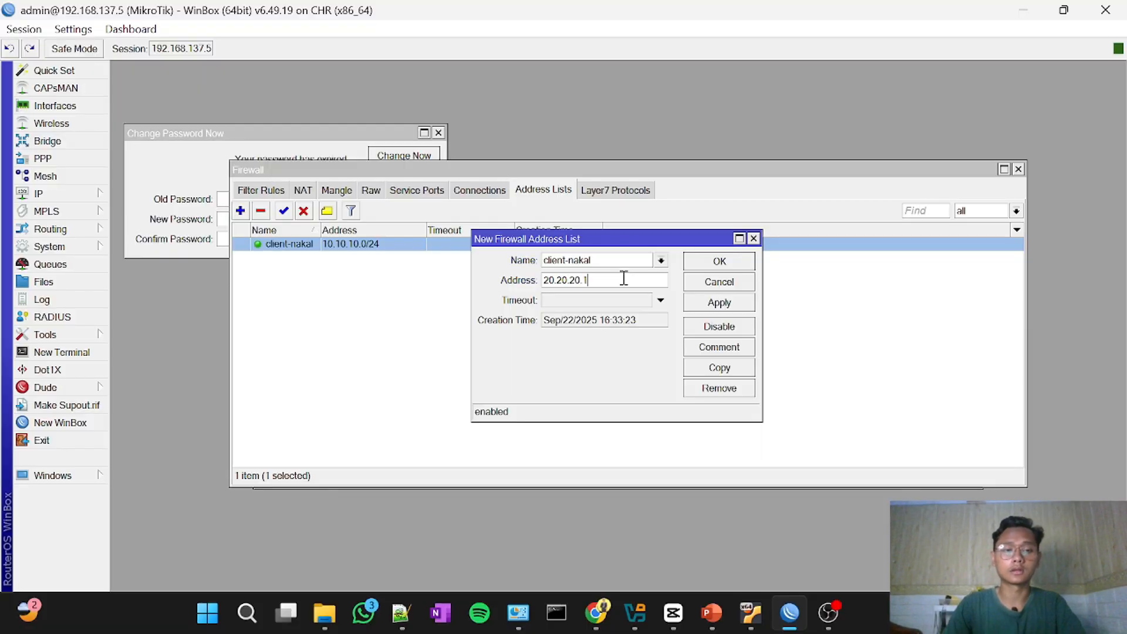
pyautogui.click(726, 265)
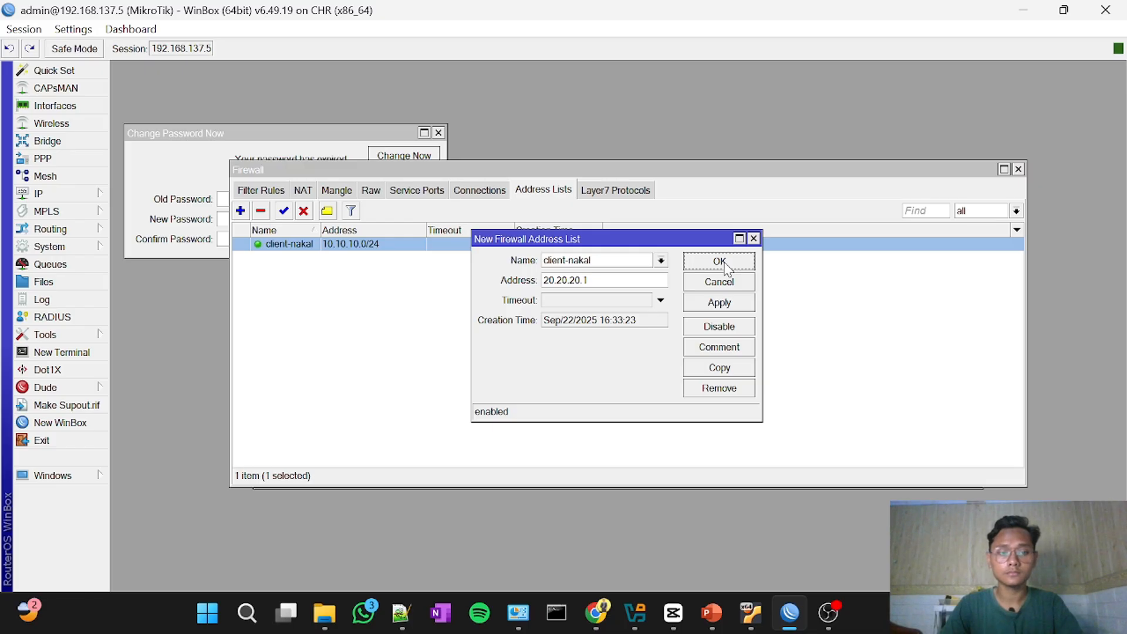
pyautogui.click(722, 270)
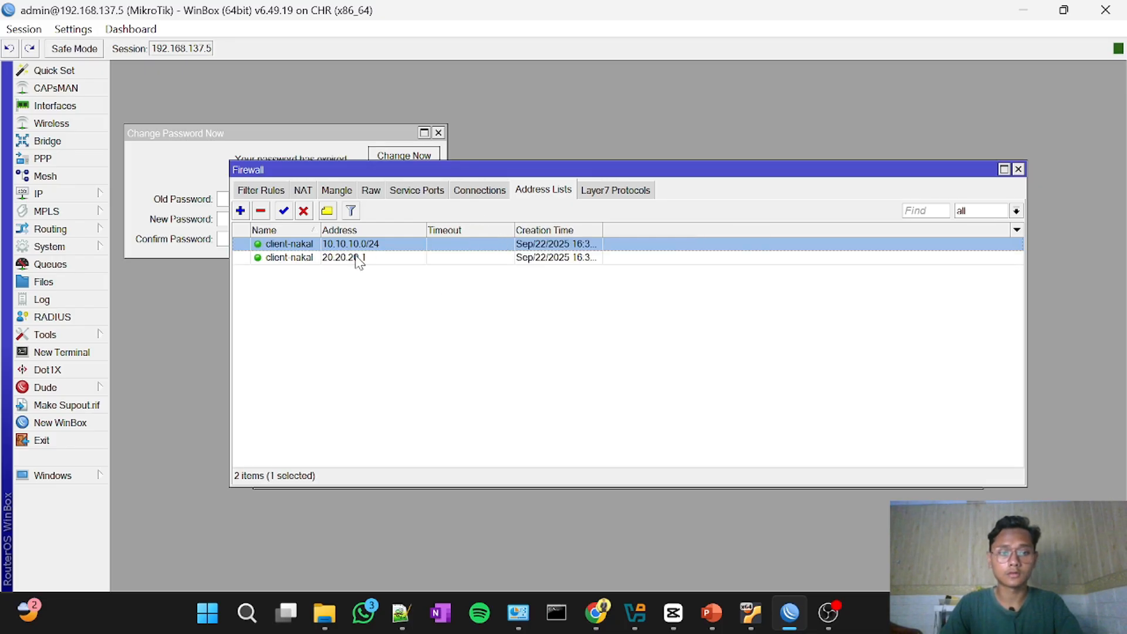
# Step: Add the address range 10.10.10.1-10.10.10.20 to the client-nakal list
pyautogui.click(240, 210)
pyautogui.click(581, 264)
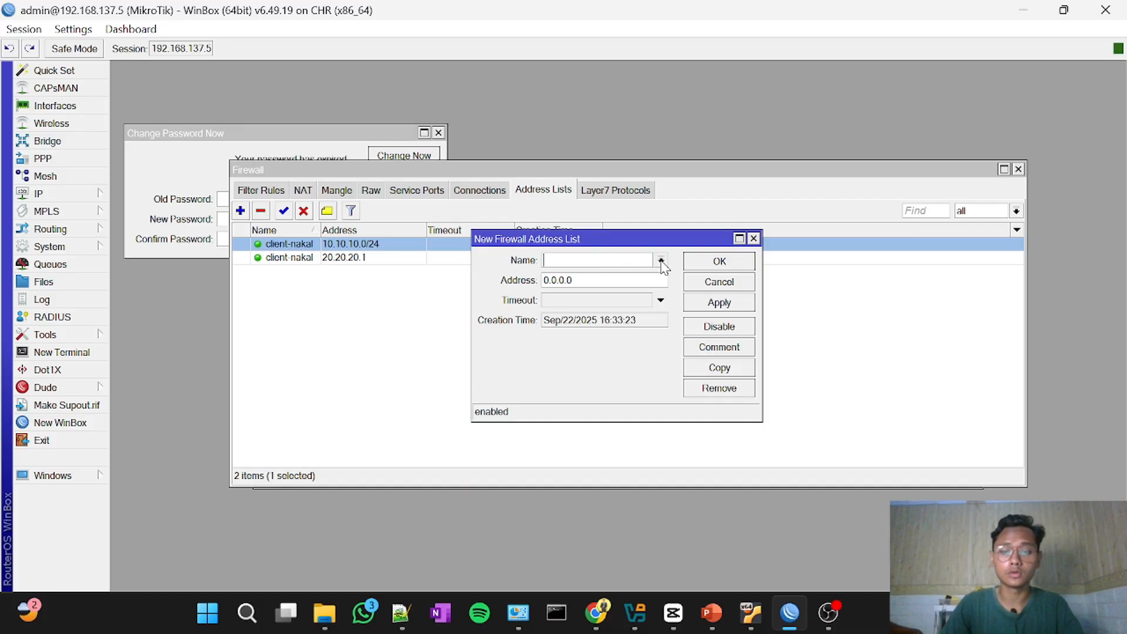
pyautogui.click(660, 261)
pyautogui.click(648, 273)
pyautogui.click(606, 282)
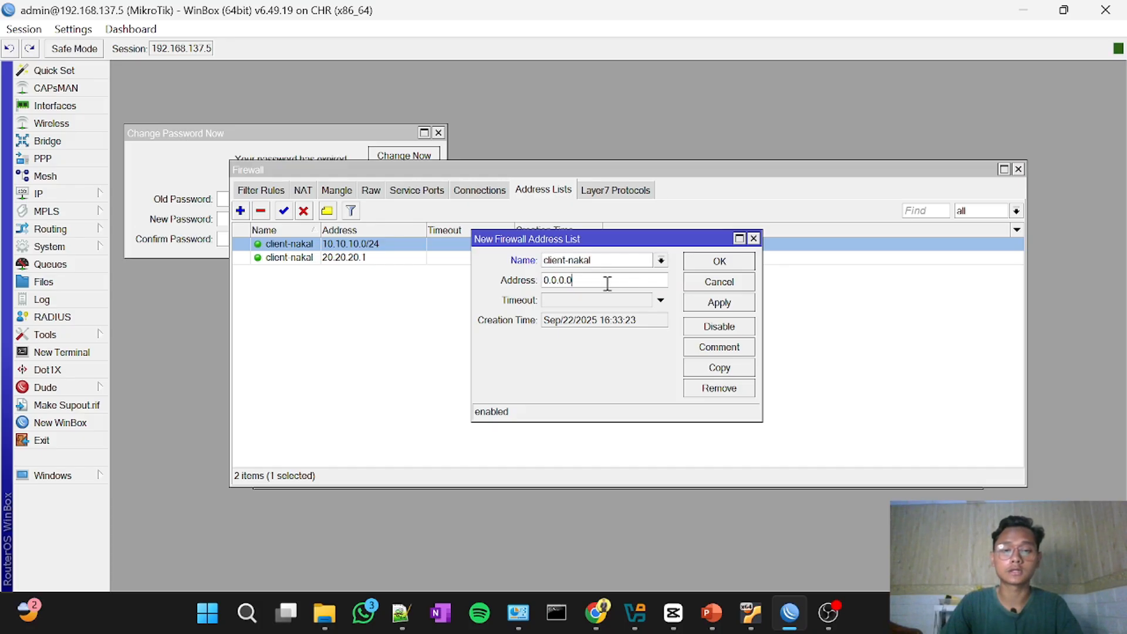
pyautogui.doubleClick(607, 284)
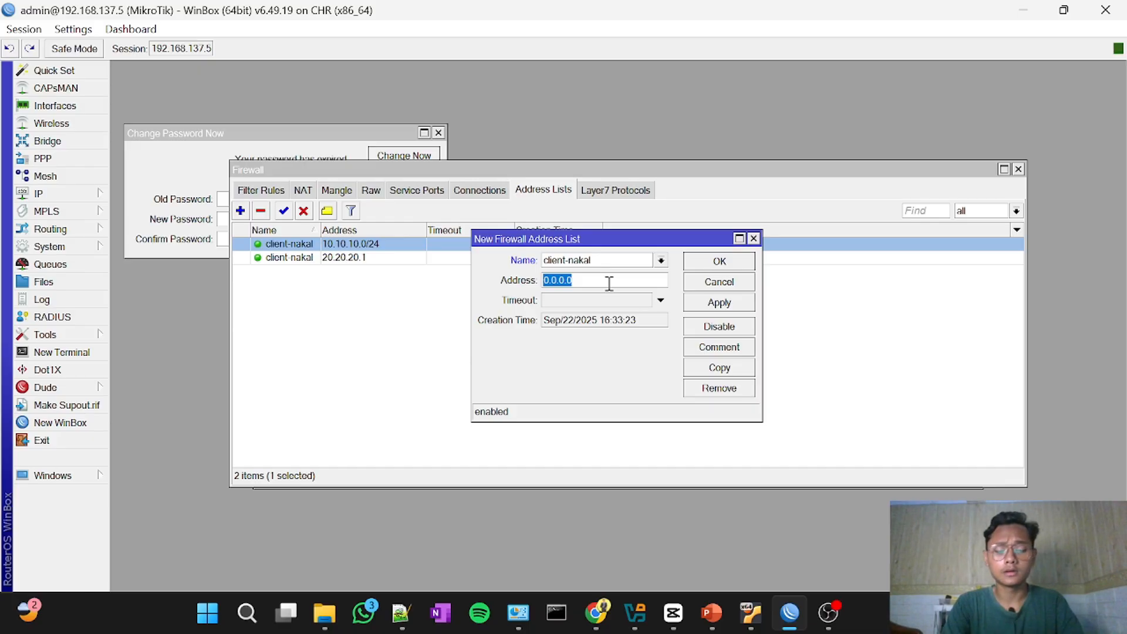
pyautogui.write('1')
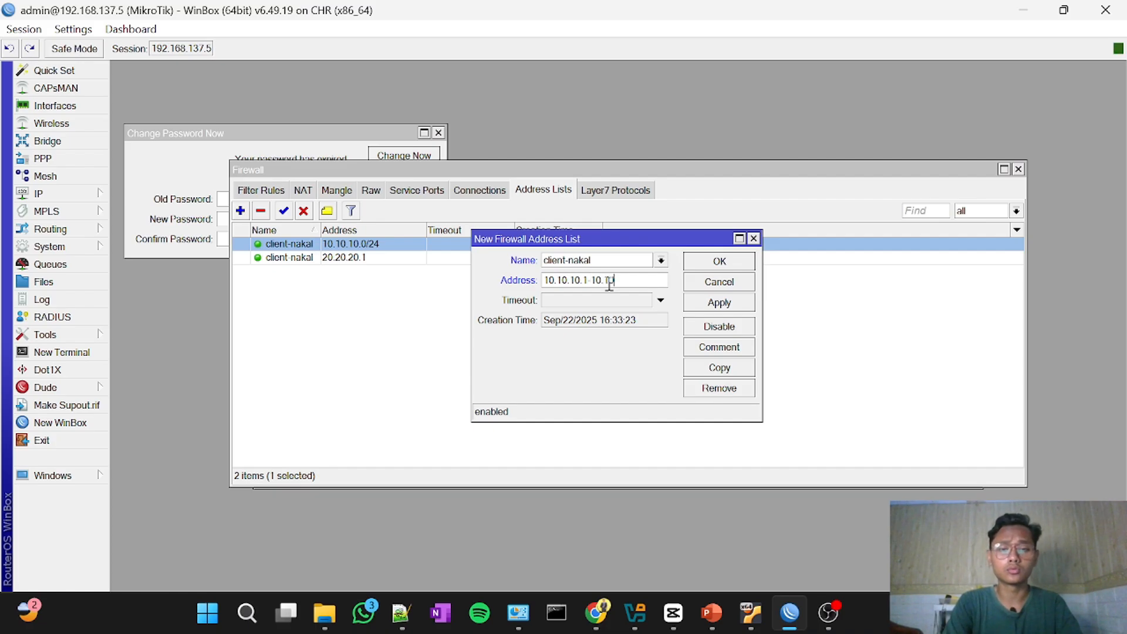
pyautogui.write('20')
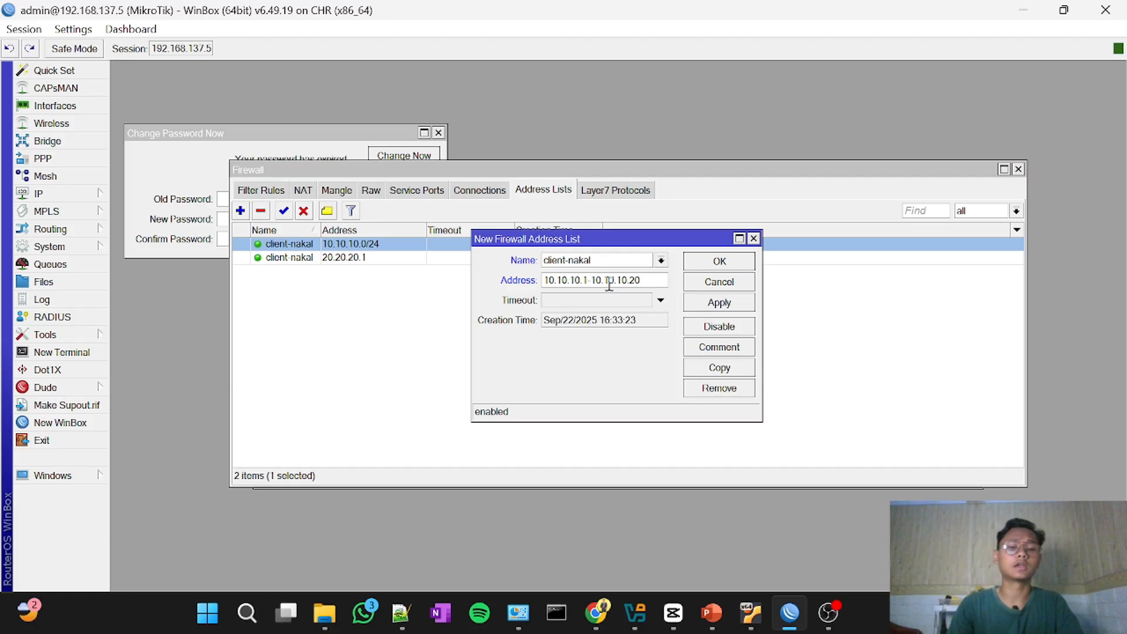
pyautogui.click(720, 261)
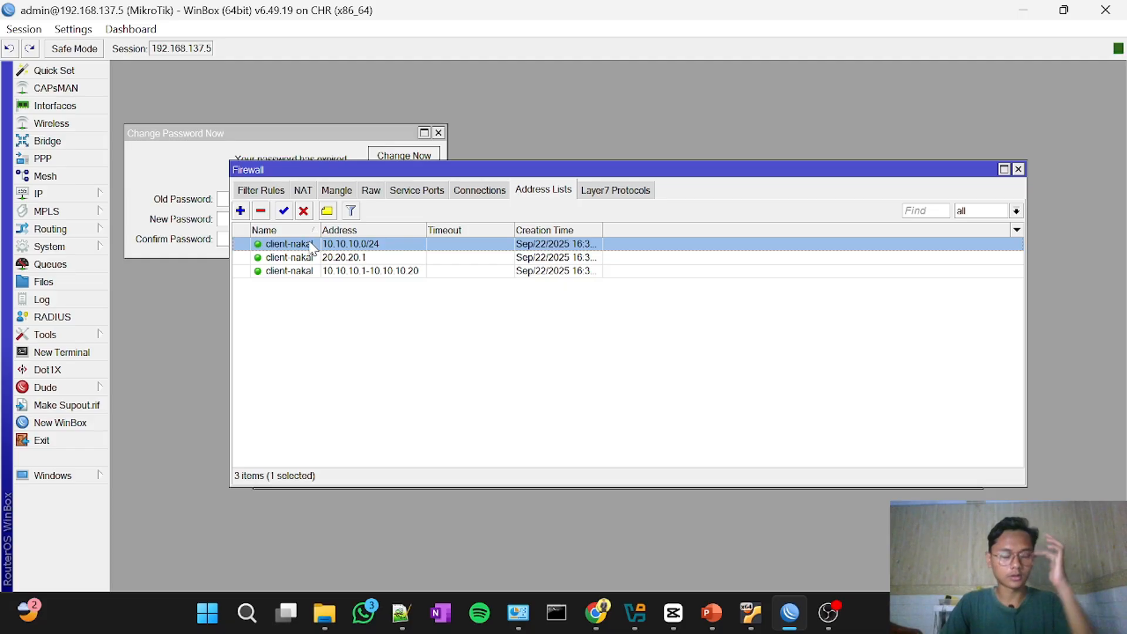
# Step: Start a new firewall filter rule, check the building subnets in the PNETLab topology in Chrome, and return to WinBox
pyautogui.click(274, 192)
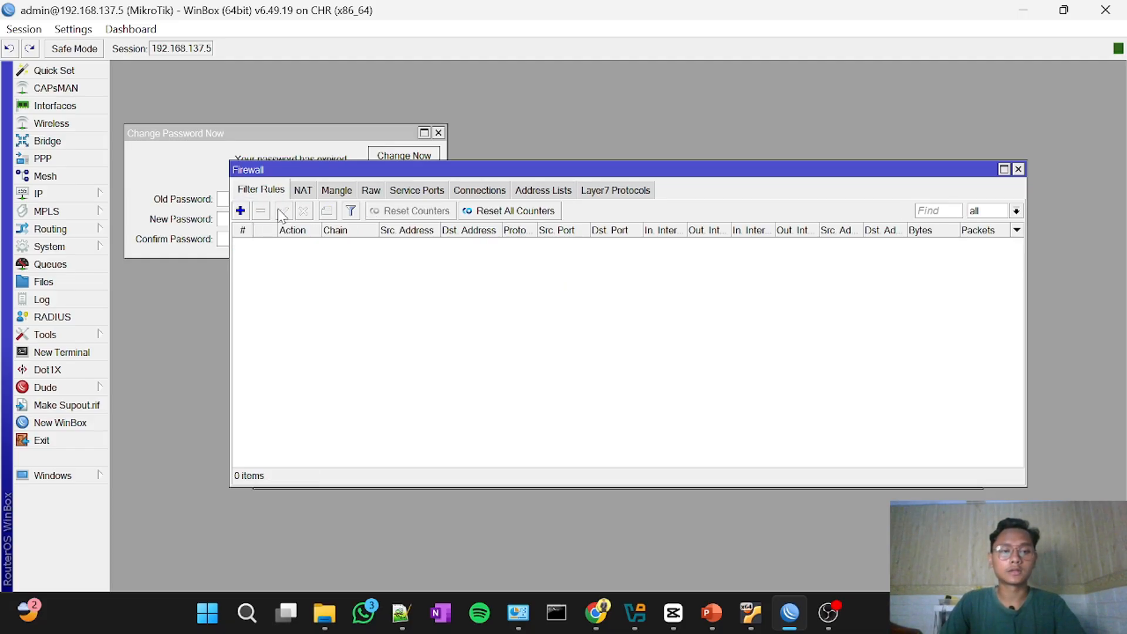
pyautogui.click(240, 210)
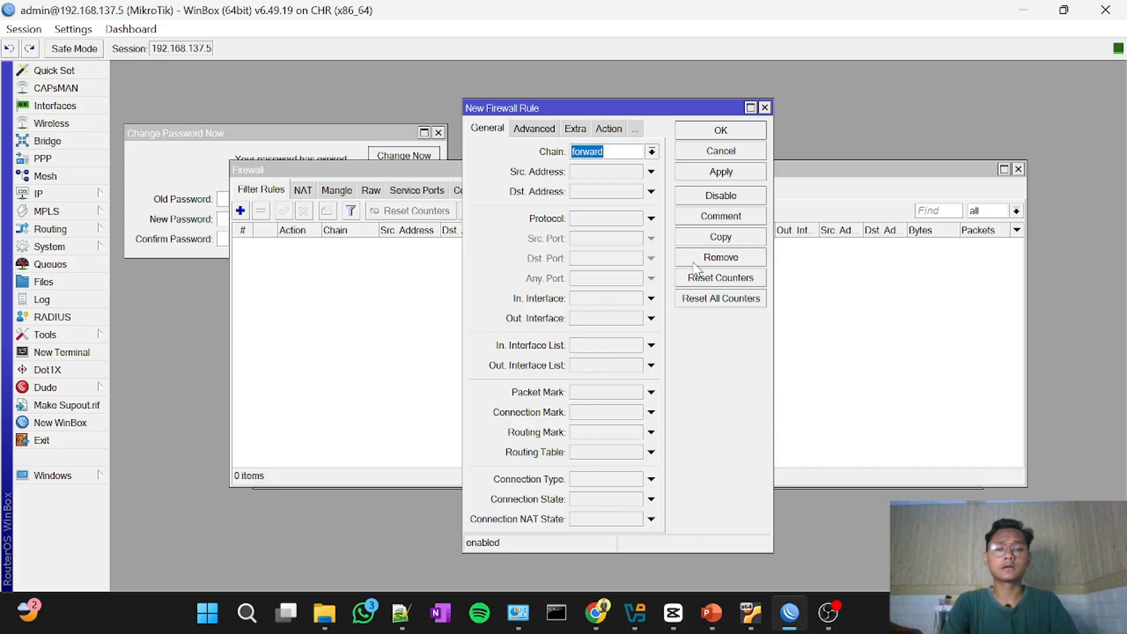
pyautogui.click(596, 612)
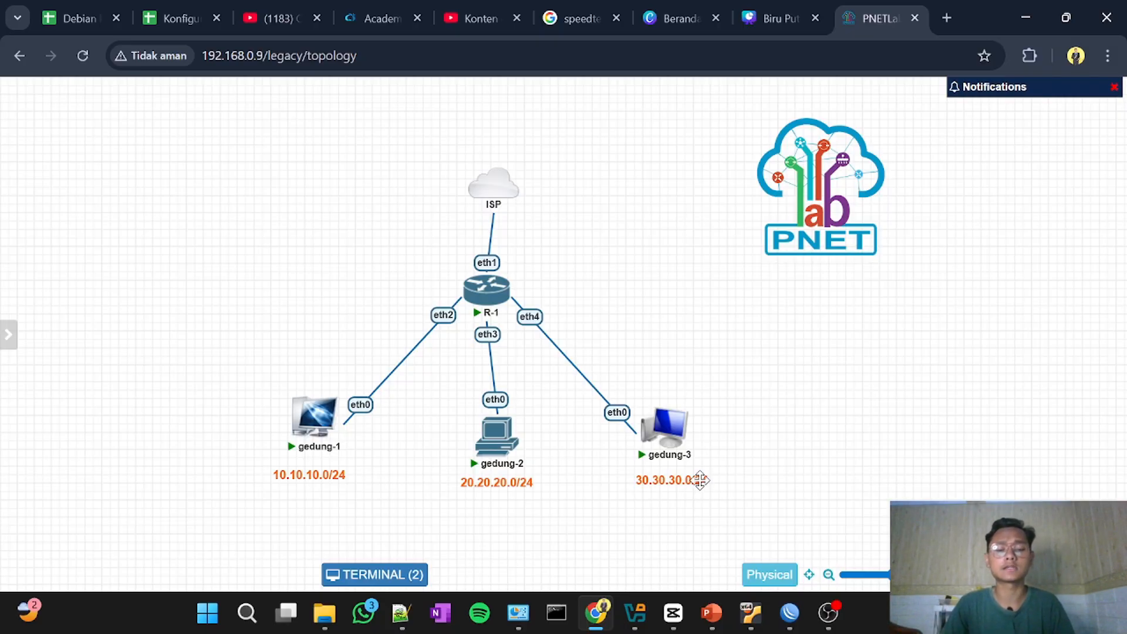
pyautogui.click(791, 612)
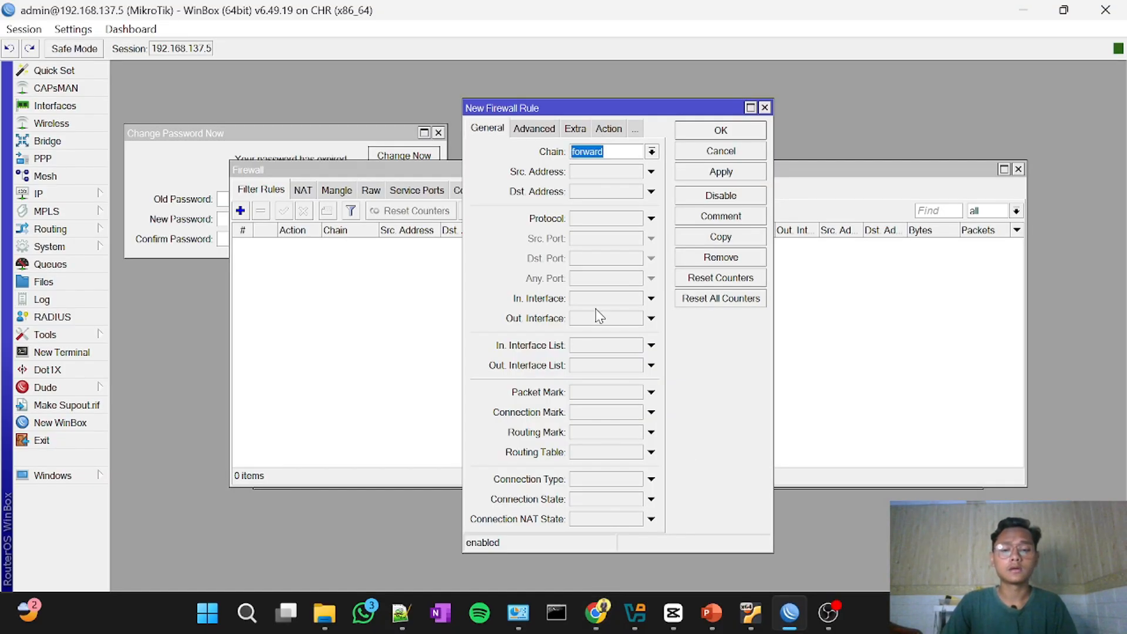
# Step: Add a firewall address list entry named gedung-3 with the address 30.30.30.0/24
pyautogui.click(436, 169)
pyautogui.click(543, 190)
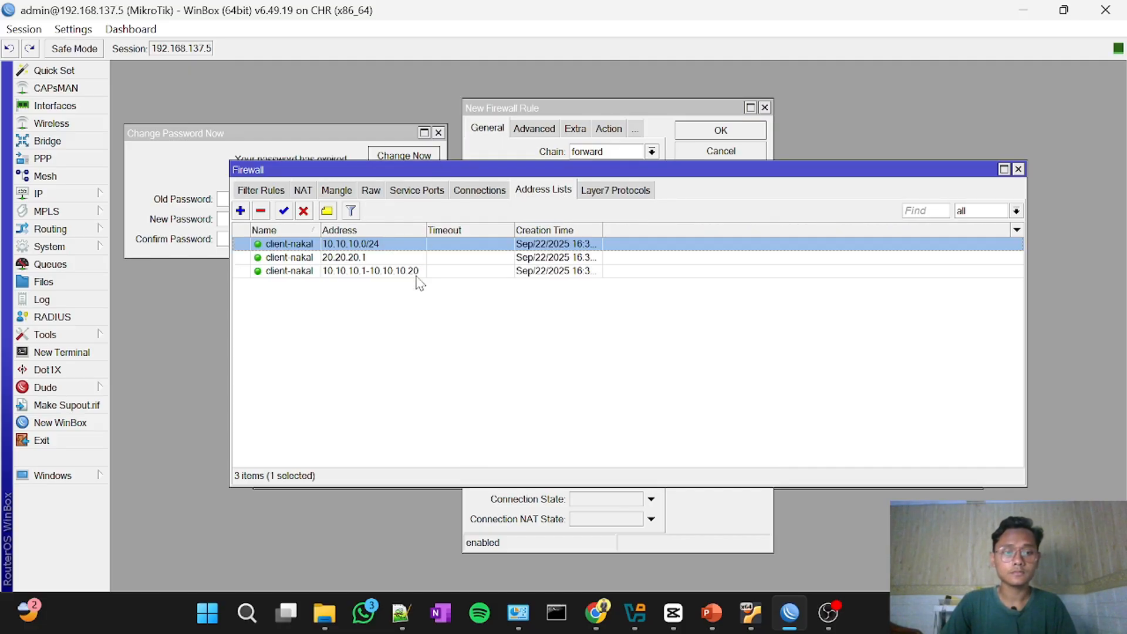
pyautogui.click(240, 210)
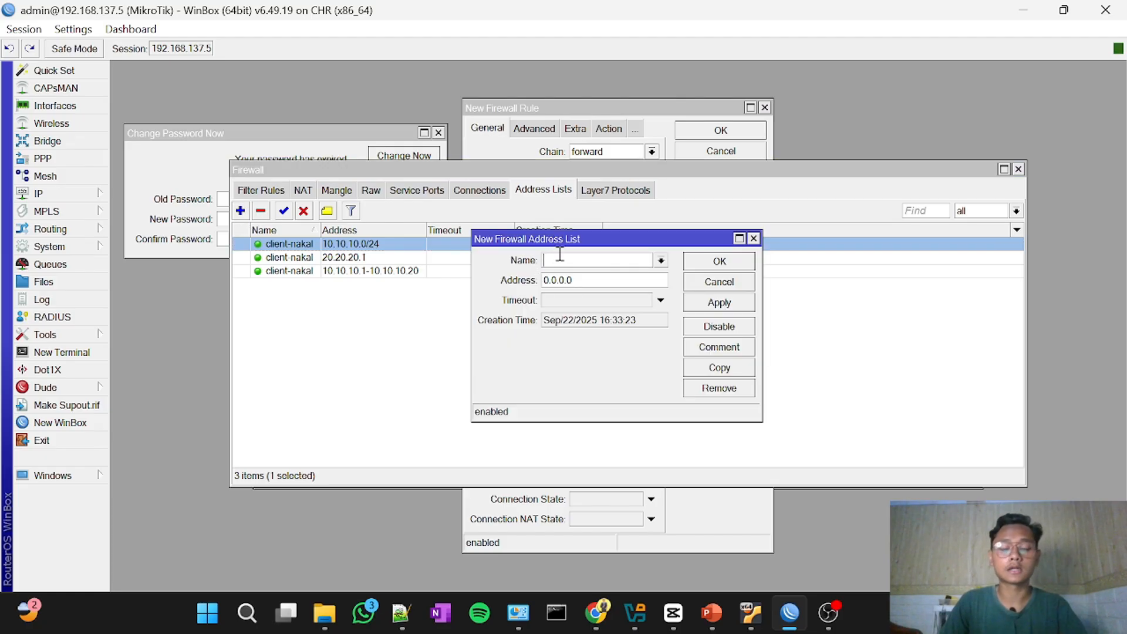
pyautogui.write('di-izinkan')
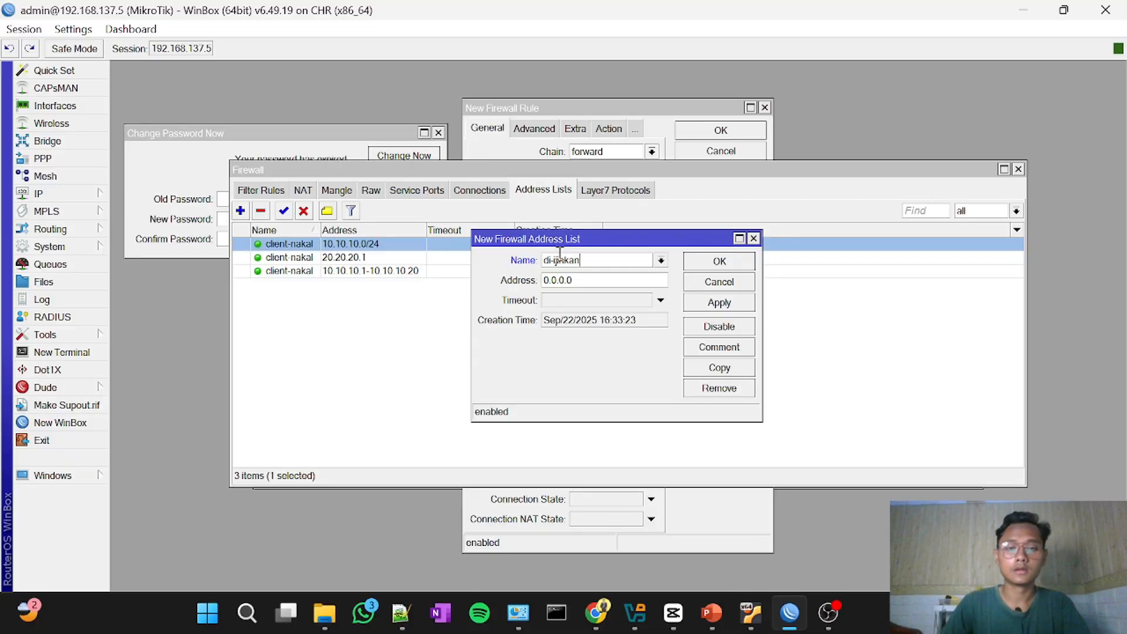
pyautogui.press('BackSpace')
pyautogui.press('BackSpace')
pyautogui.press('BackSpace')
pyautogui.press('BackSpace')
pyautogui.press('BackSpace')
pyautogui.press('BackSpace')
pyautogui.press('BackSpace')
pyautogui.press('BackSpace')
pyautogui.press('BackSpace')
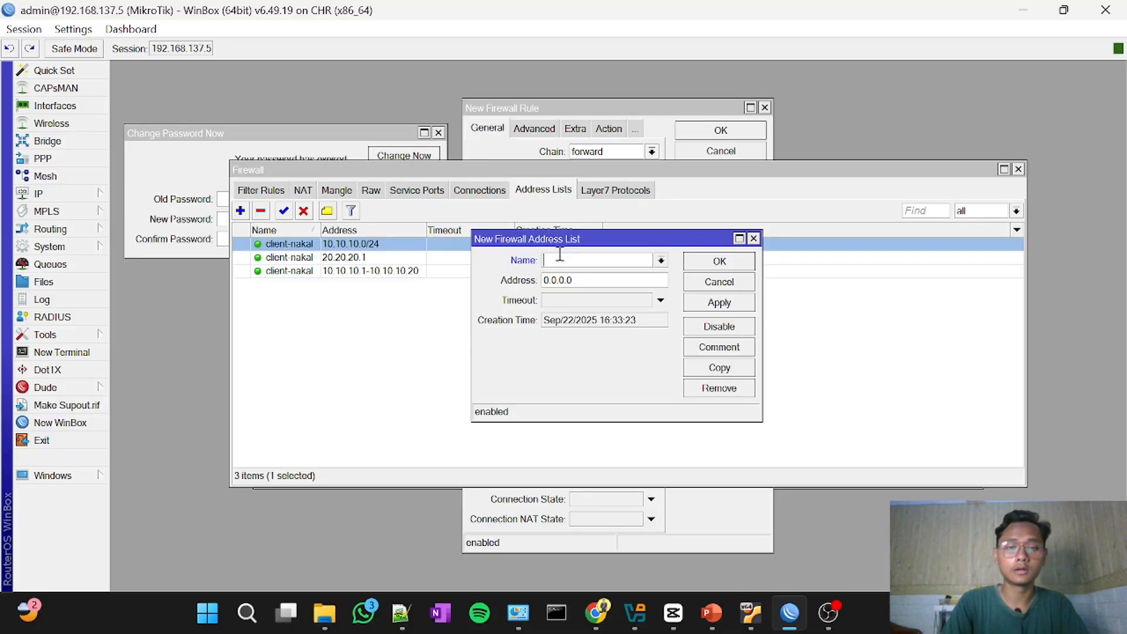
pyautogui.write('gedung-3')
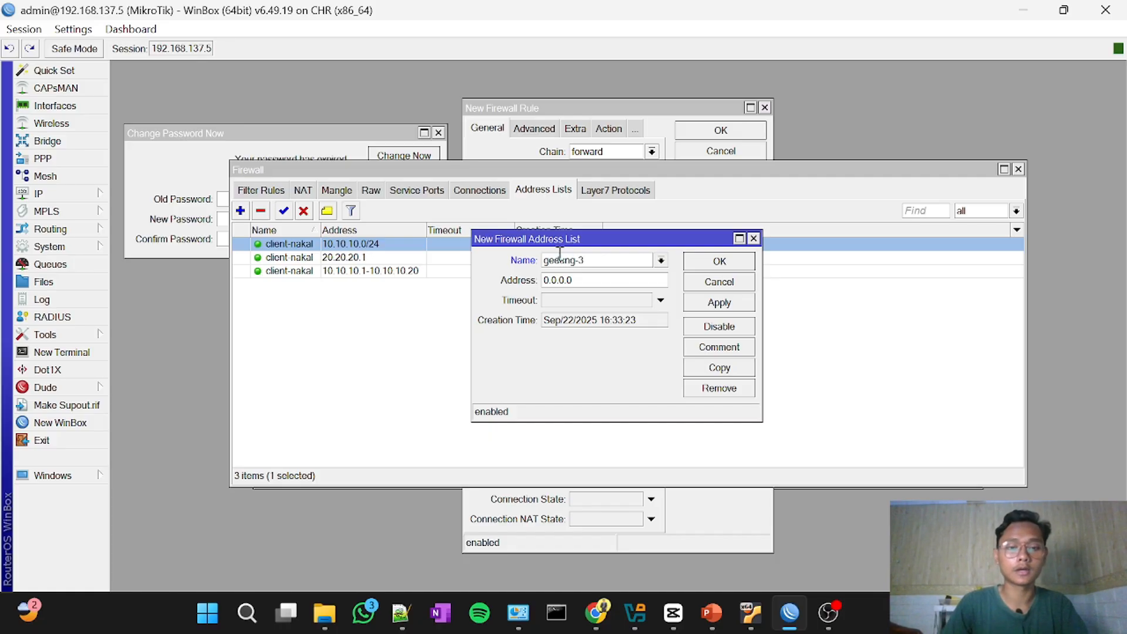
pyautogui.doubleClick(582, 277)
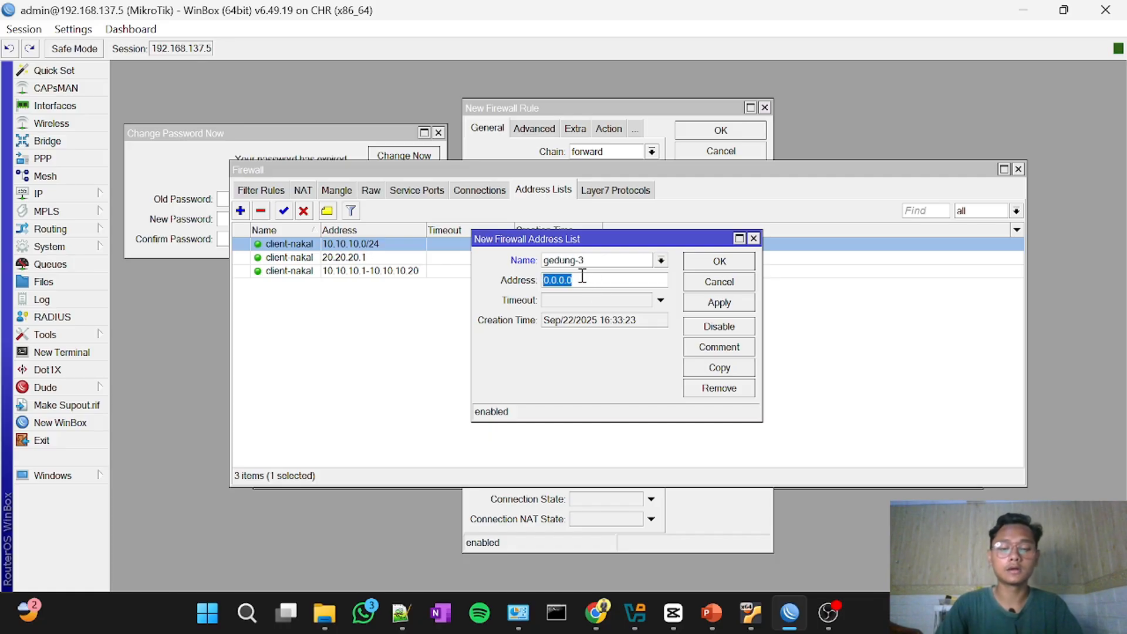
pyautogui.write('30.3')
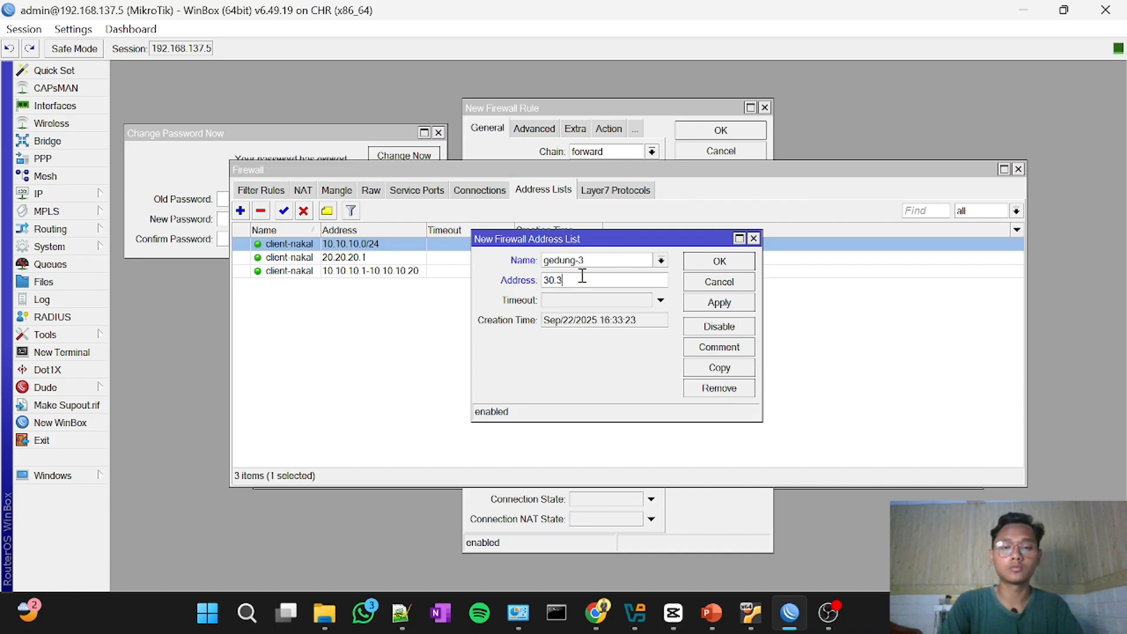
pyautogui.write('0.30.0/24')
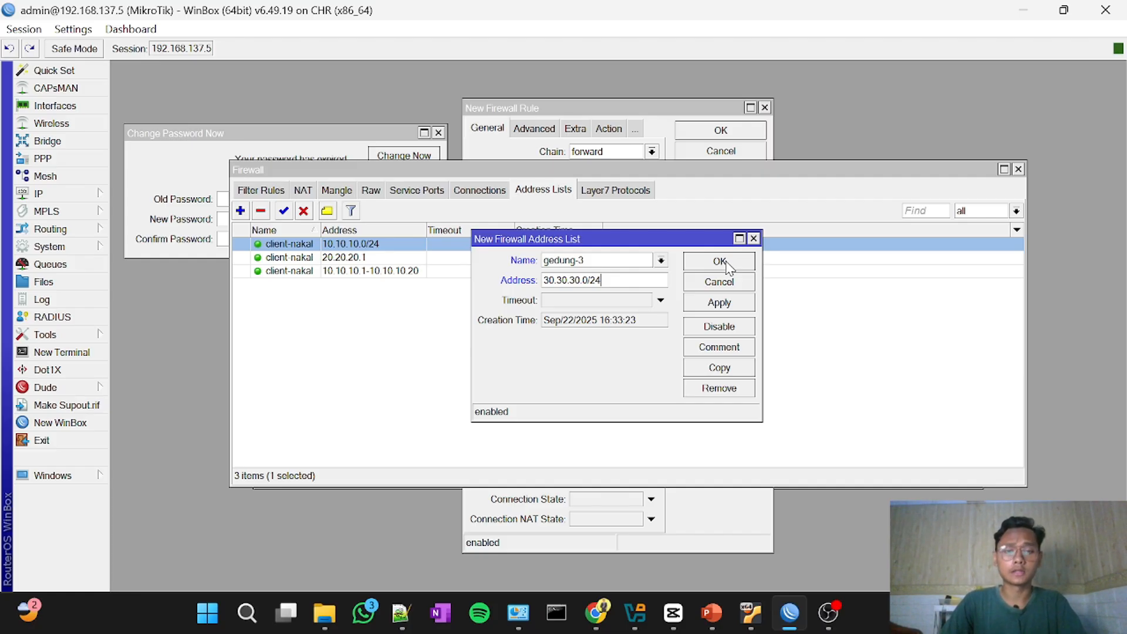
pyautogui.click(727, 265)
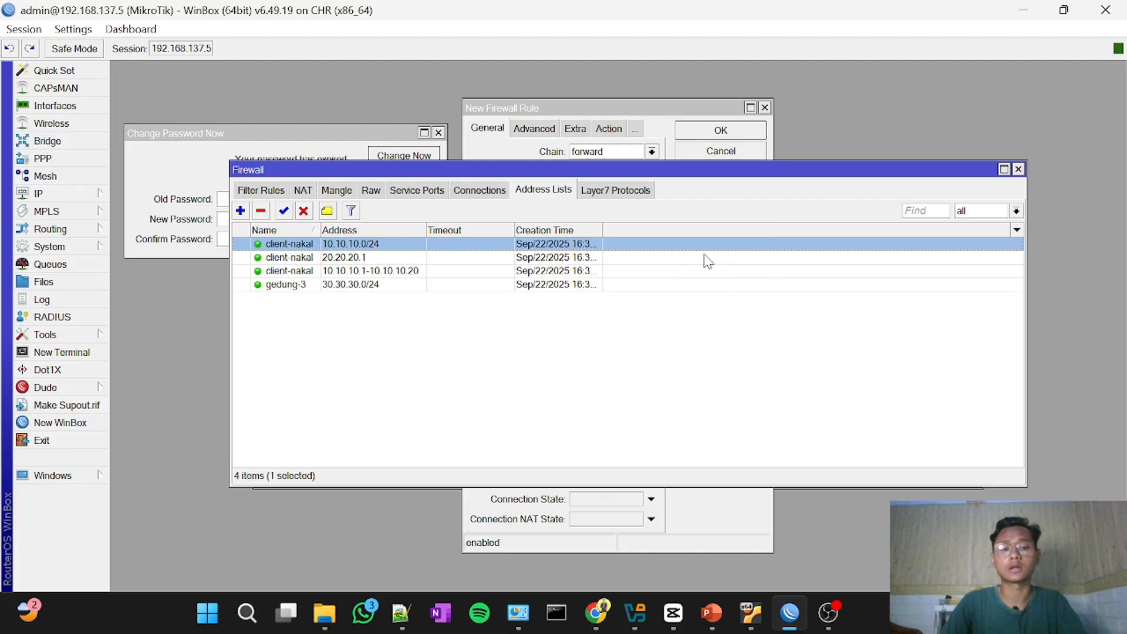
# Step: Start a second firewall filter rule, set its chain to input, and leave the source address empty
pyautogui.click(276, 193)
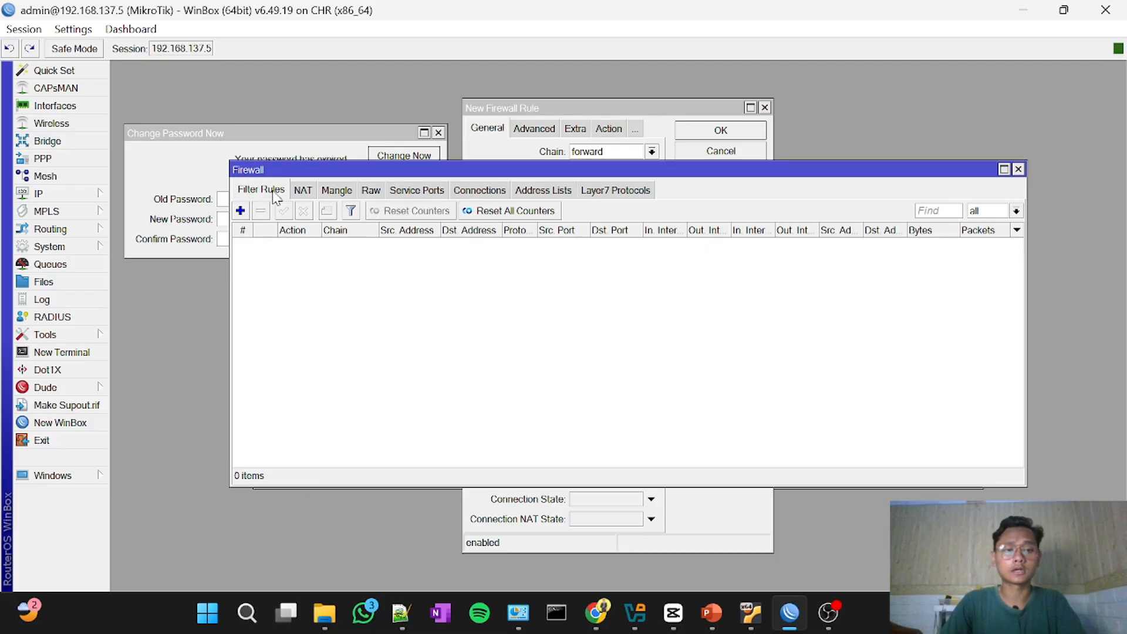
pyautogui.click(240, 211)
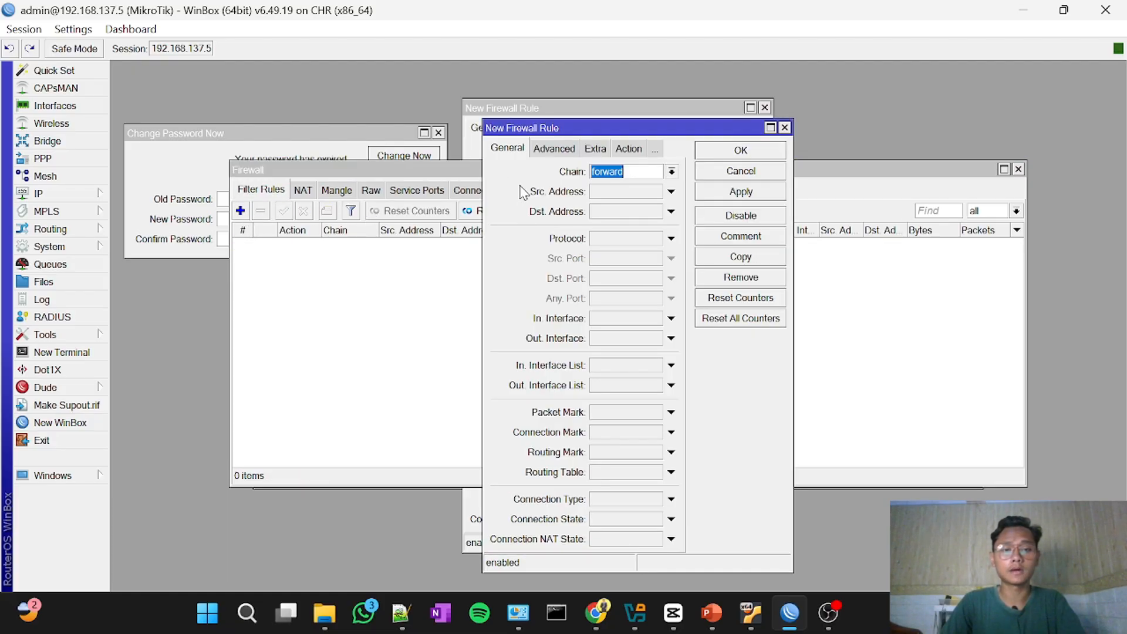
pyautogui.click(671, 173)
pyautogui.click(641, 196)
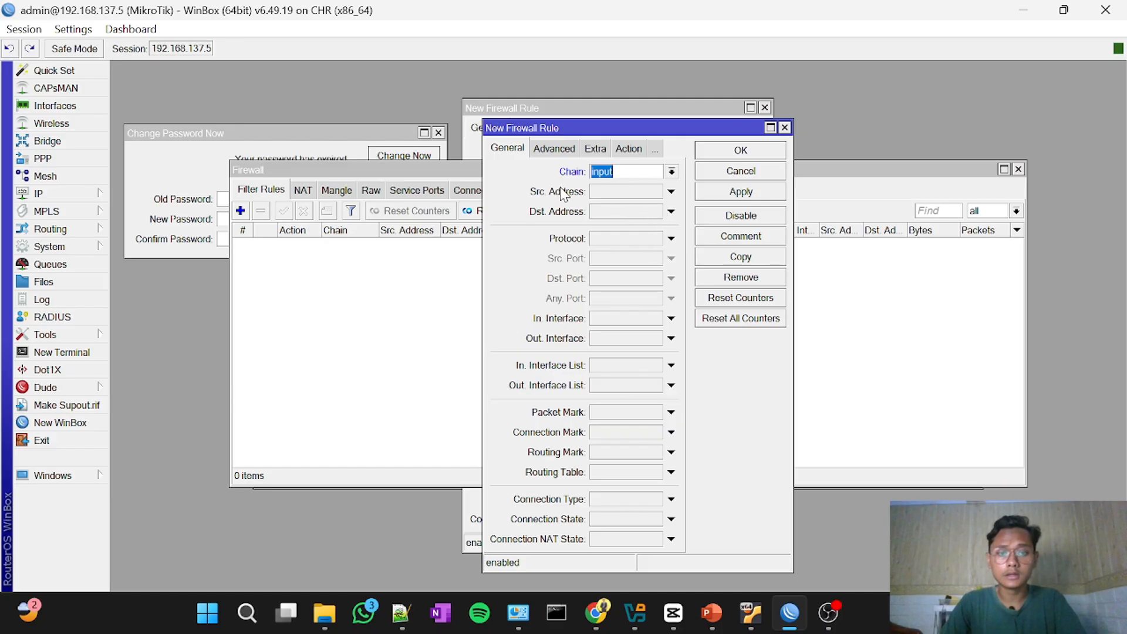
pyautogui.click(769, 127)
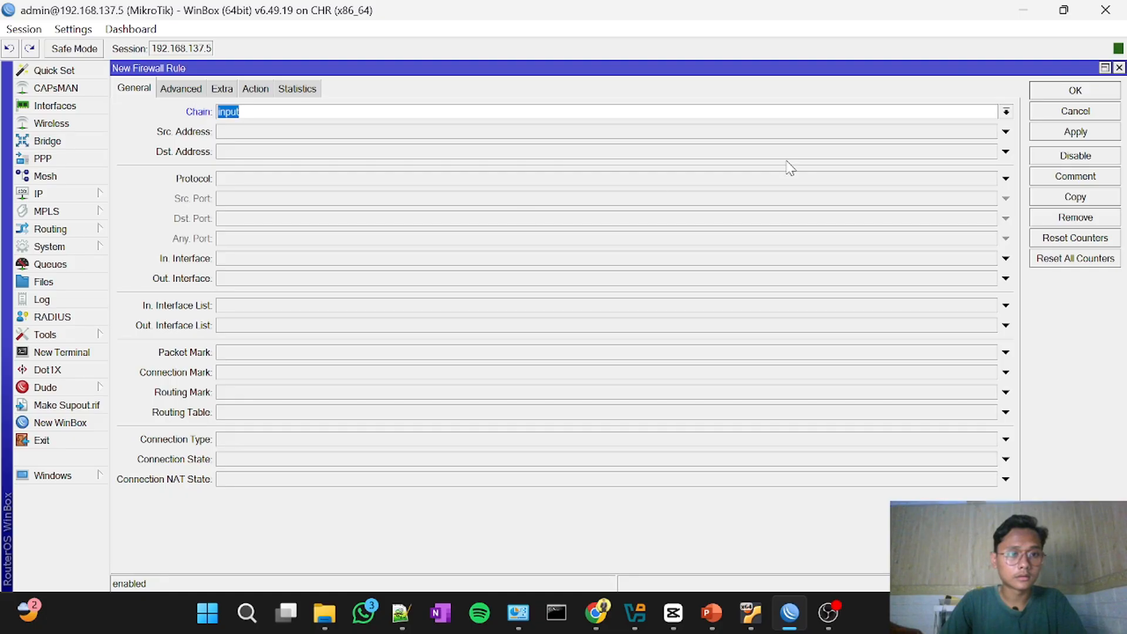
pyautogui.click(1005, 132)
pyautogui.click(1004, 134)
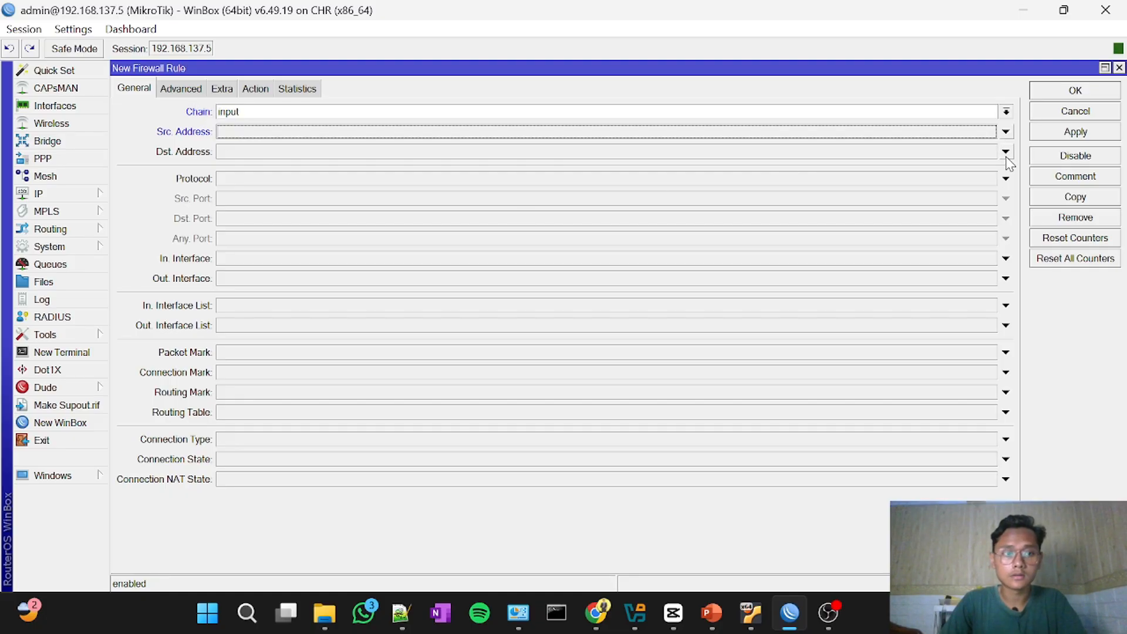
# Step: Set the second rule's source address list to gedung-3 in its advanced matching options
pyautogui.click(181, 92)
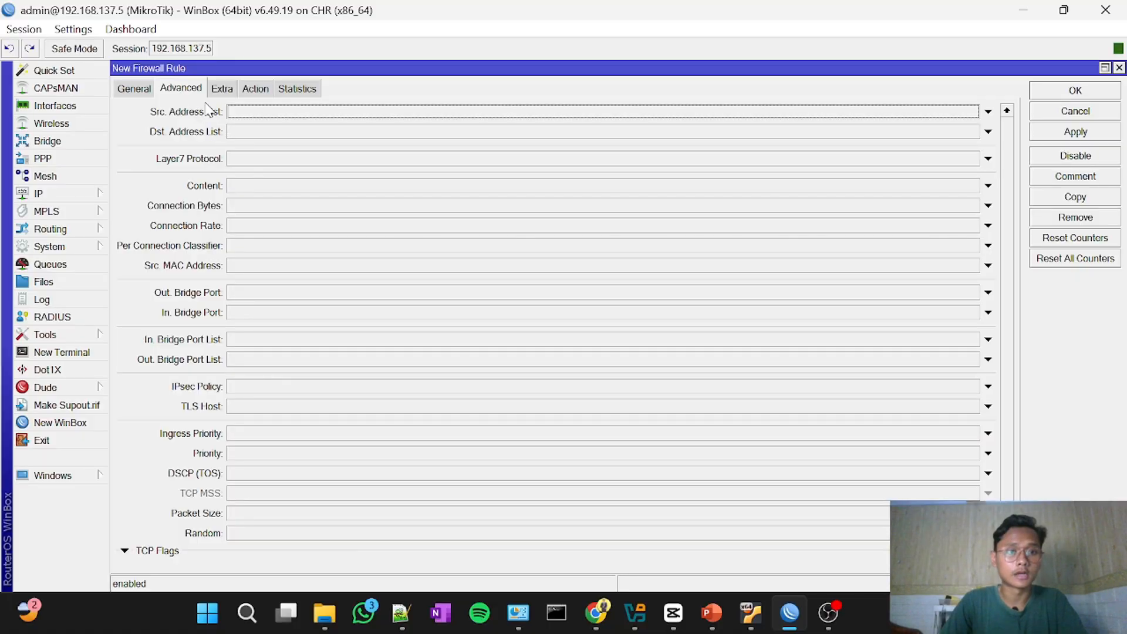
pyautogui.click(1104, 68)
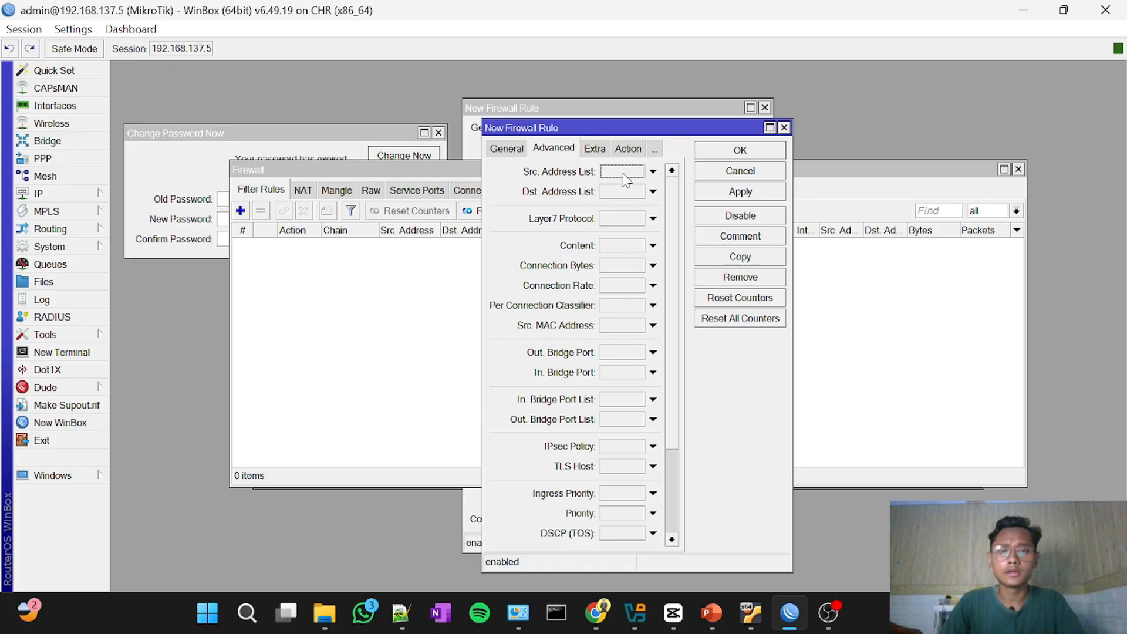
pyautogui.click(652, 171)
pyautogui.click(677, 171)
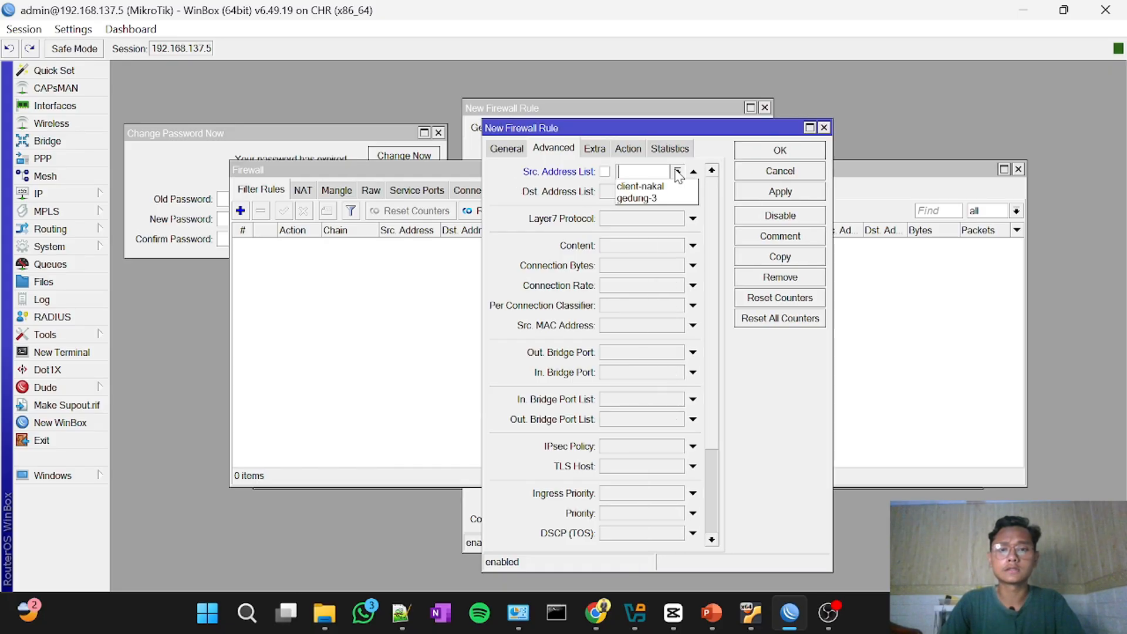
pyautogui.click(676, 198)
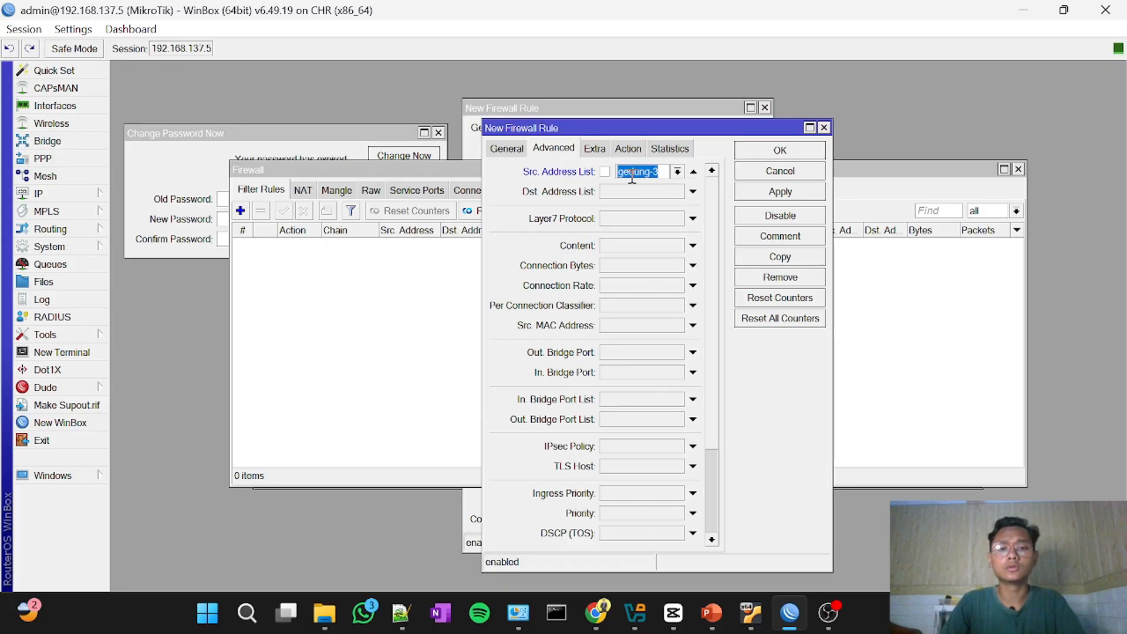
# Step: Compare the rule's general and advanced settings, check the saved address list entries, and return to the filter rules
pyautogui.click(519, 153)
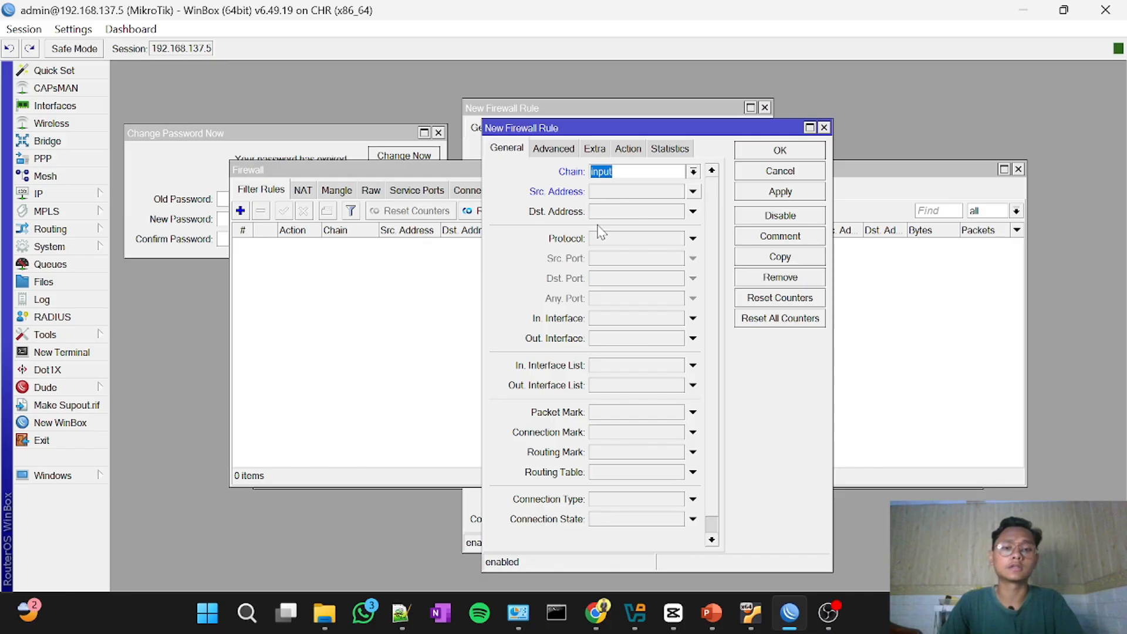
pyautogui.click(552, 154)
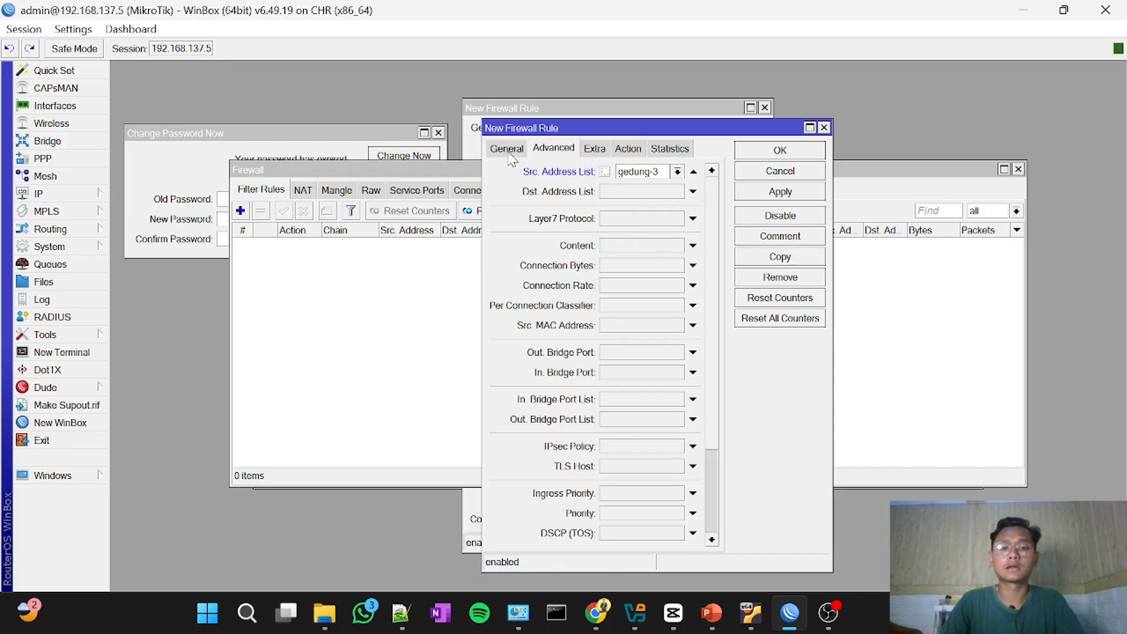
pyautogui.click(507, 150)
pyautogui.click(566, 152)
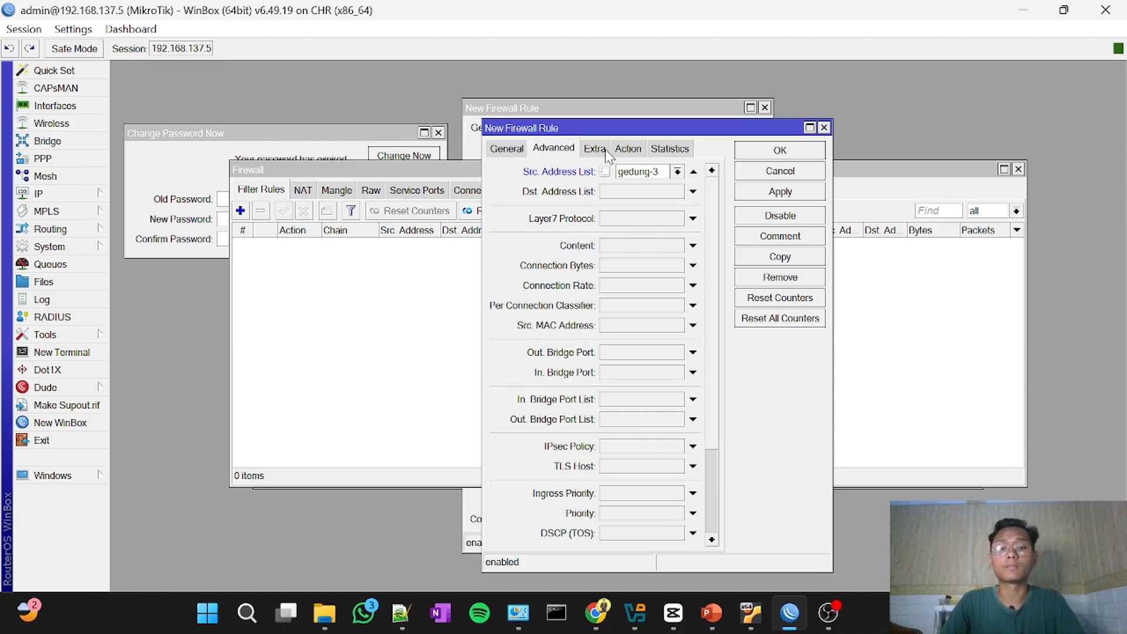
pyautogui.moveTo(612, 134); pyautogui.dragTo(751, 211)
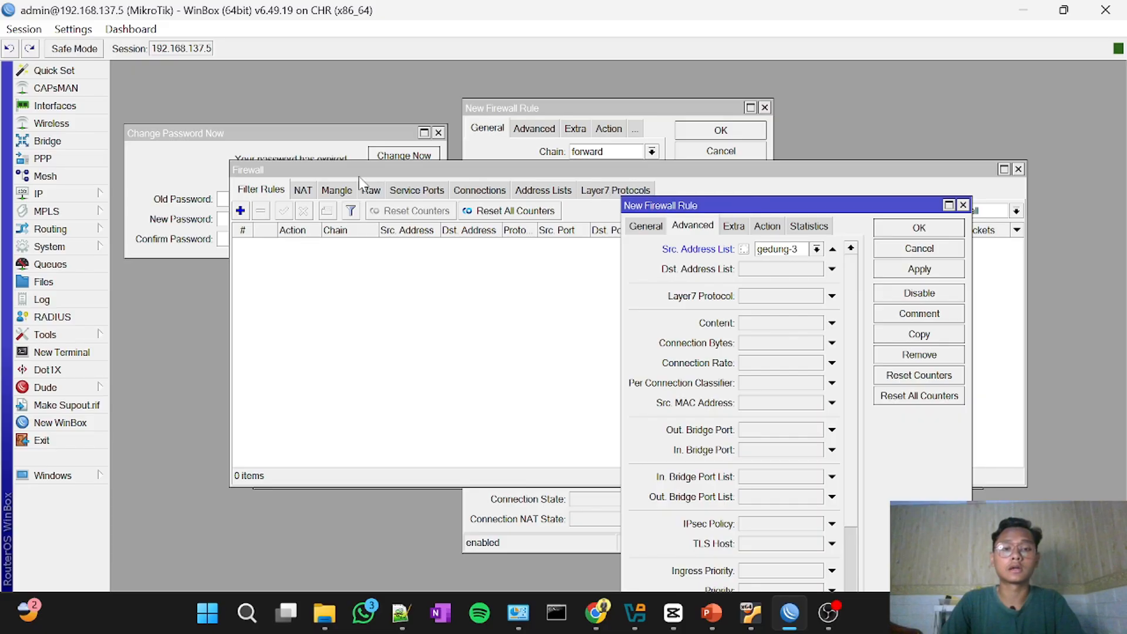
pyautogui.click(566, 194)
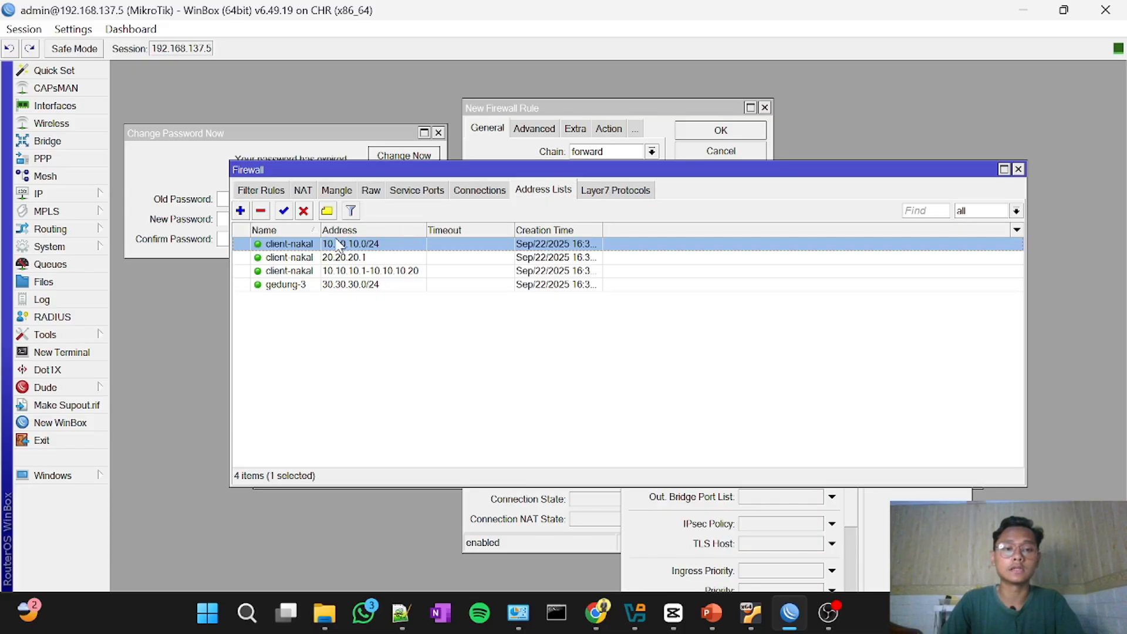
pyautogui.click(252, 190)
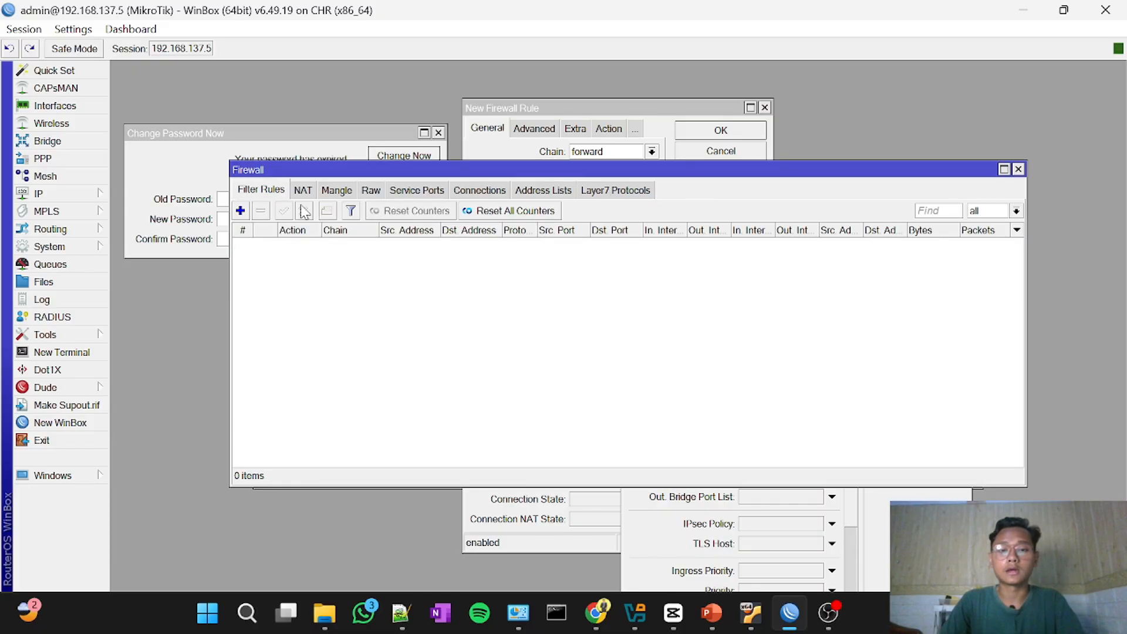
# Step: In the first open filter rule, set the source address list to gedung-3 and the chain to input
pyautogui.click(540, 108)
pyautogui.click(536, 128)
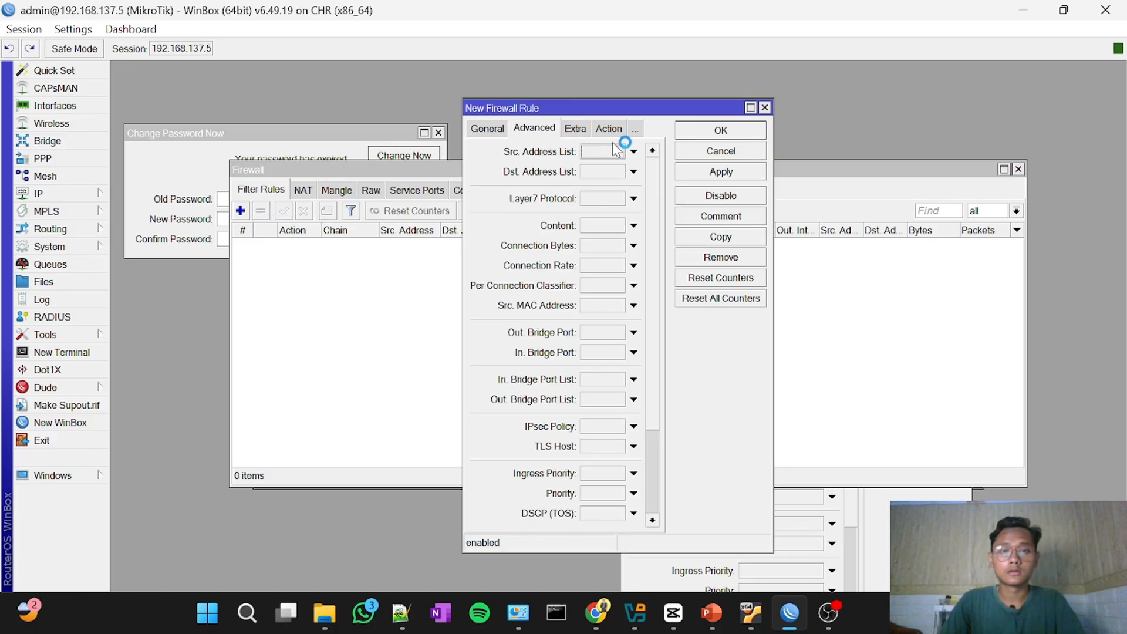
pyautogui.click(604, 152)
pyautogui.click(658, 151)
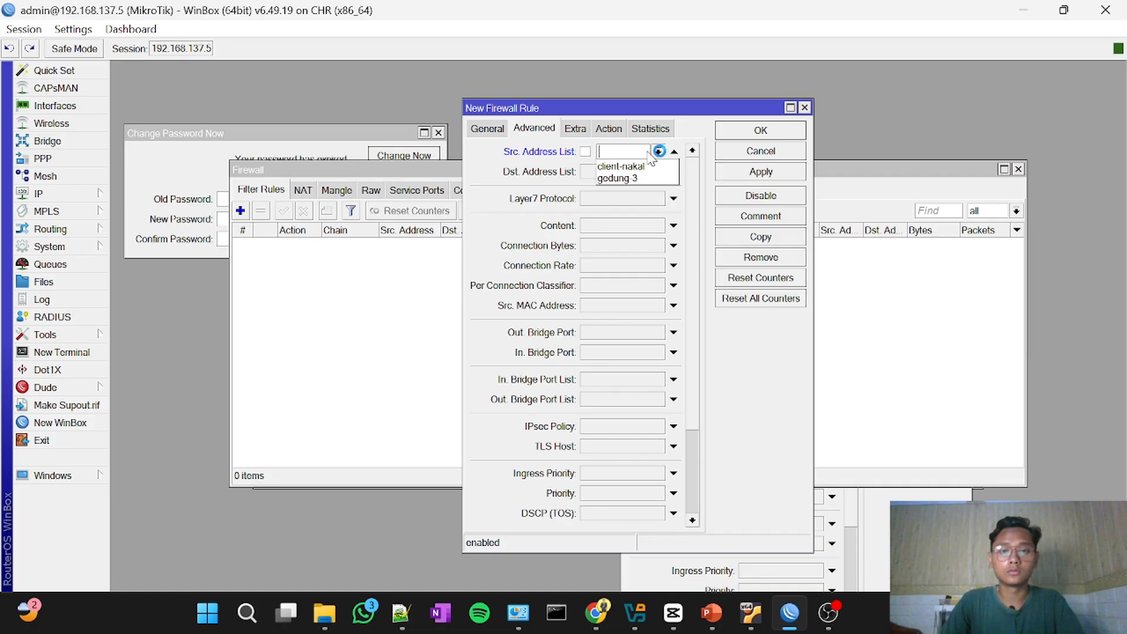
pyautogui.click(617, 177)
pyautogui.click(491, 130)
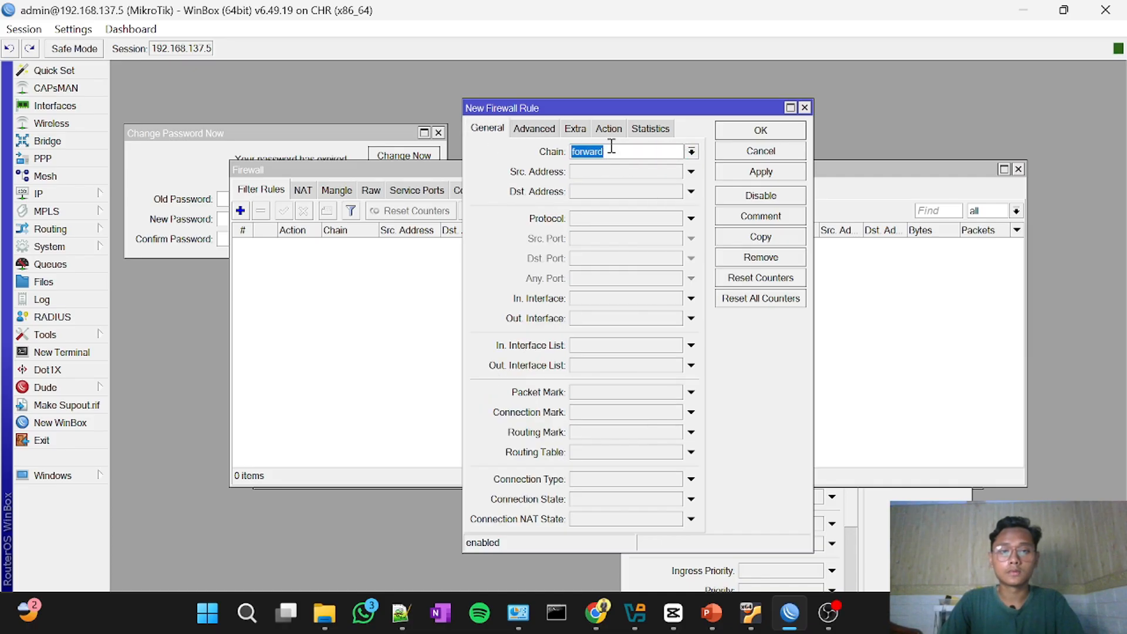
pyautogui.click(691, 151)
pyautogui.click(635, 179)
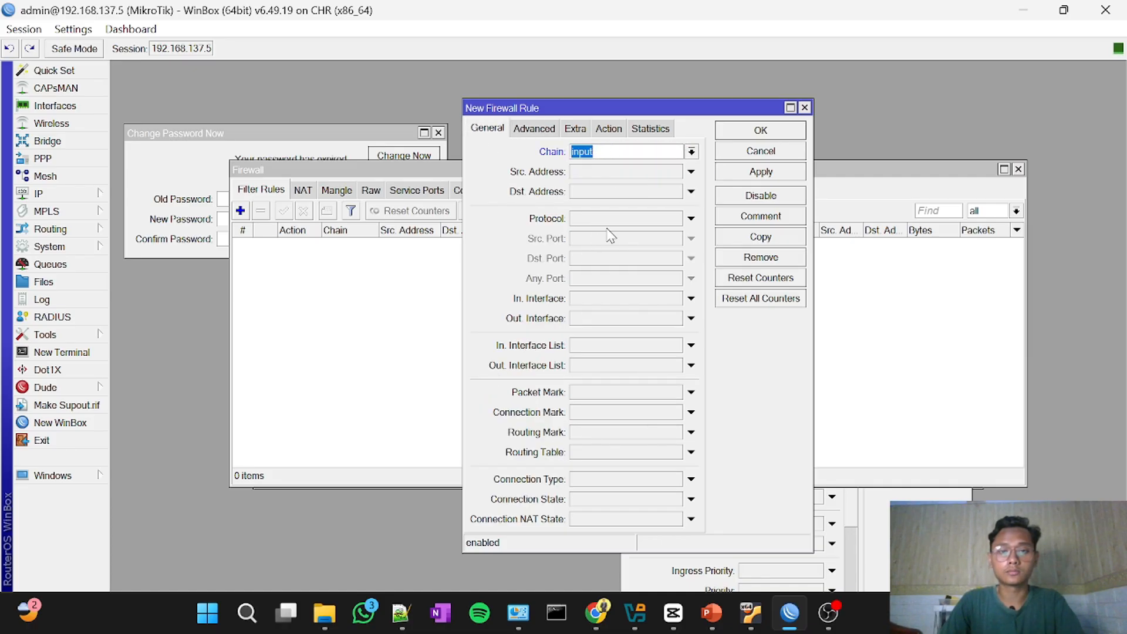
# Step: Match the icmp protocol in this rule, keep its action as accept, and save the rule
pyautogui.click(690, 218)
pyautogui.click(675, 218)
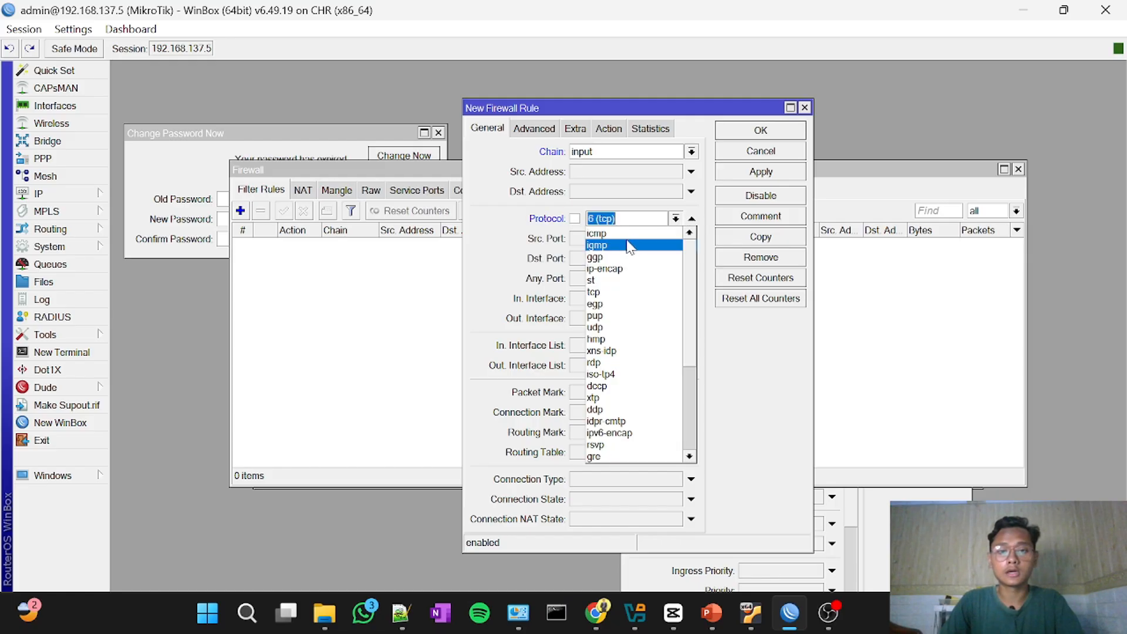
pyautogui.click(626, 238)
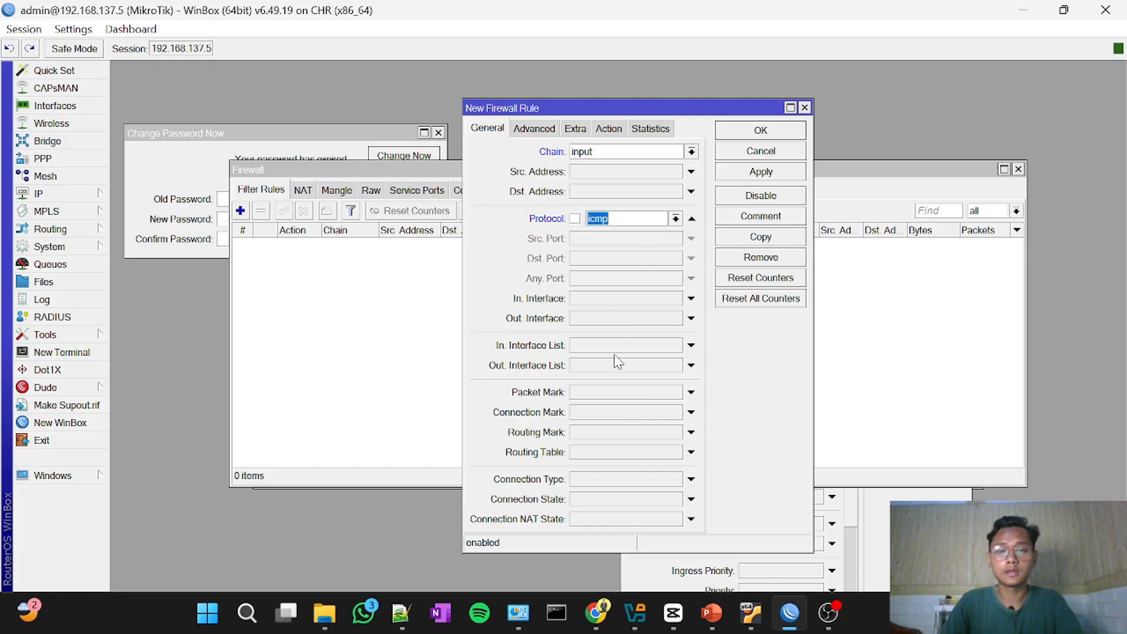
pyautogui.click(608, 130)
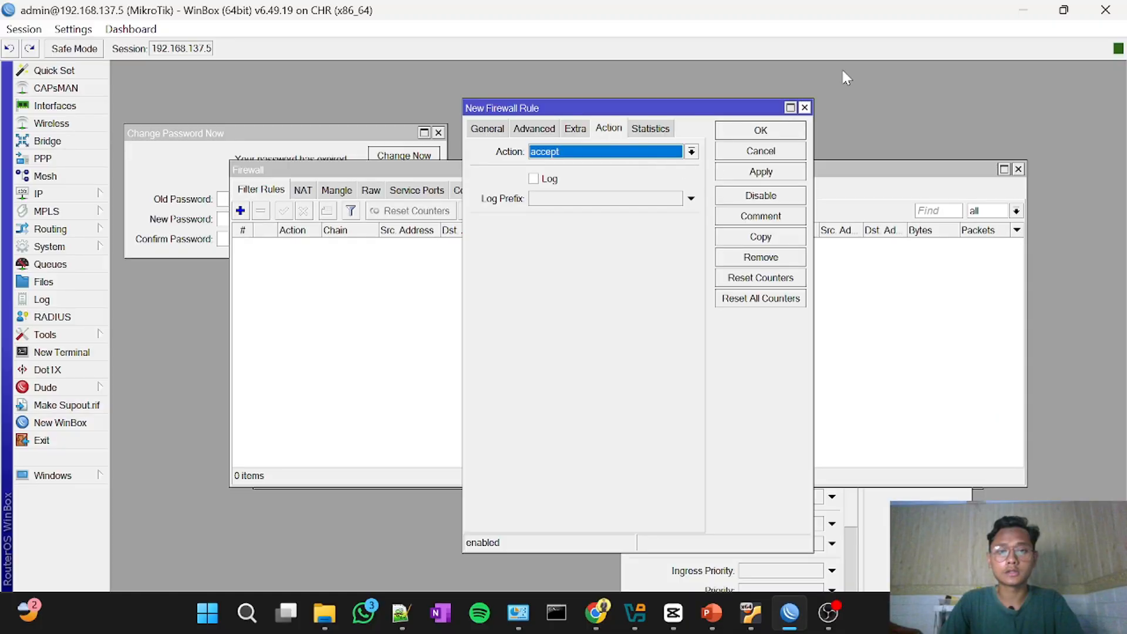
pyautogui.click(766, 126)
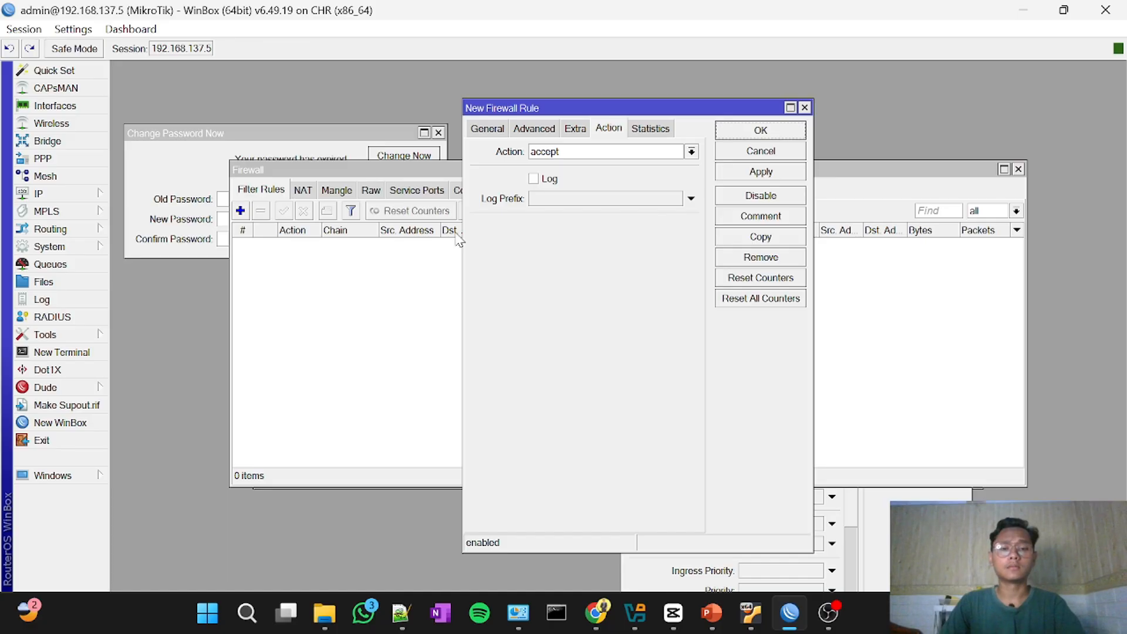
pyautogui.click(804, 110)
# Step: Add a new firewall filter rule with the chain set to input and the protocol set to icmp
pyautogui.moveTo(436, 176); pyautogui.dragTo(533, 189)
pyautogui.click(338, 223)
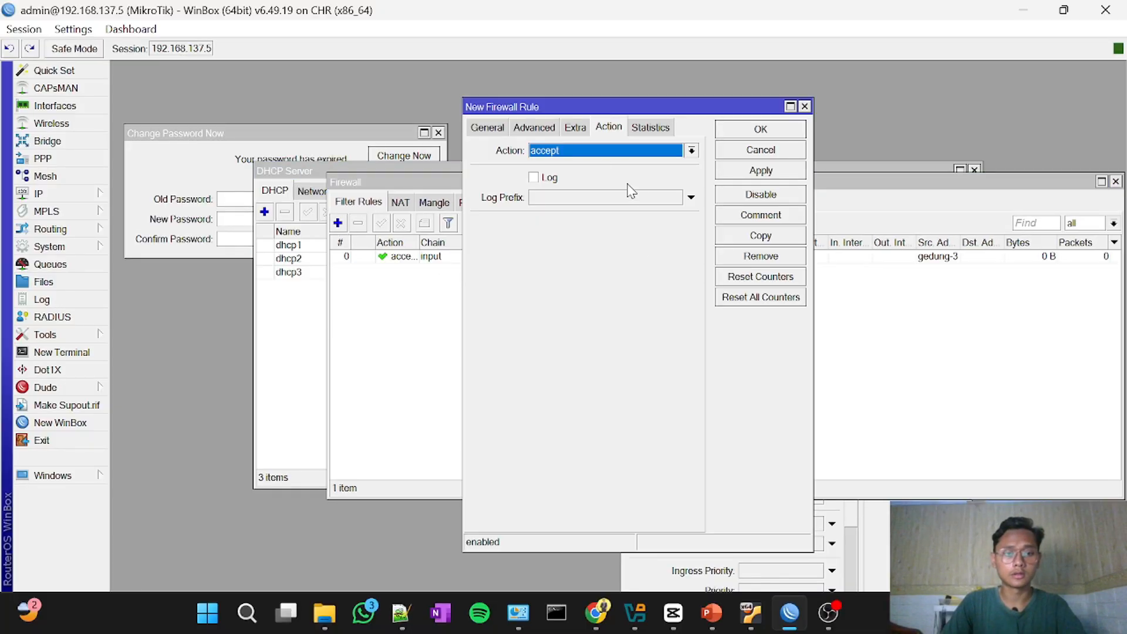
pyautogui.click(805, 107)
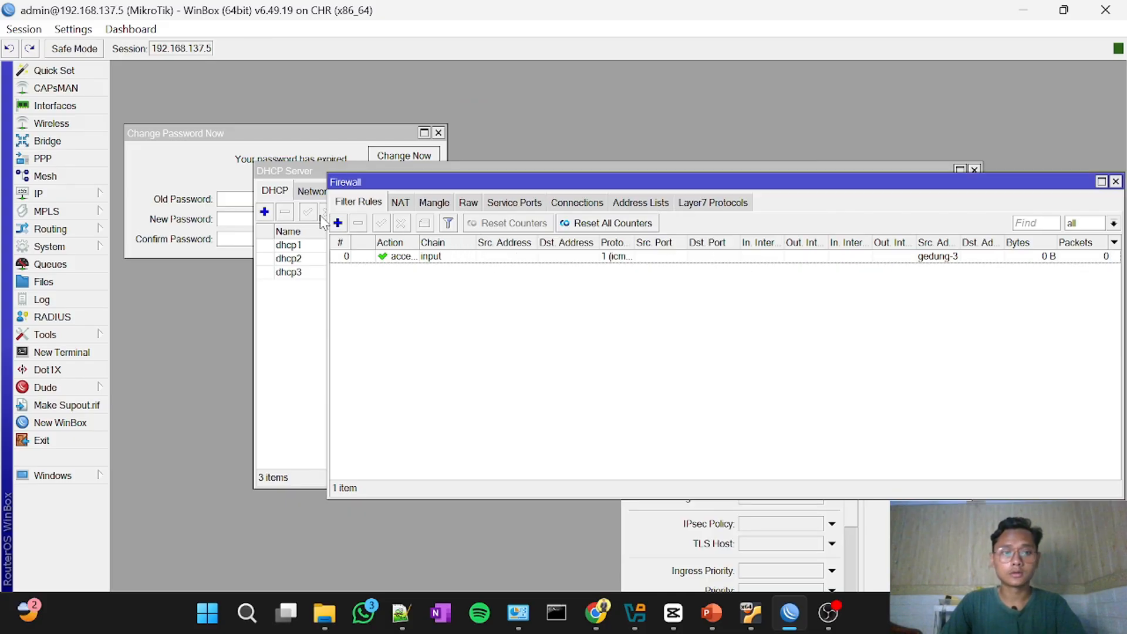
pyautogui.click(337, 223)
pyautogui.click(594, 154)
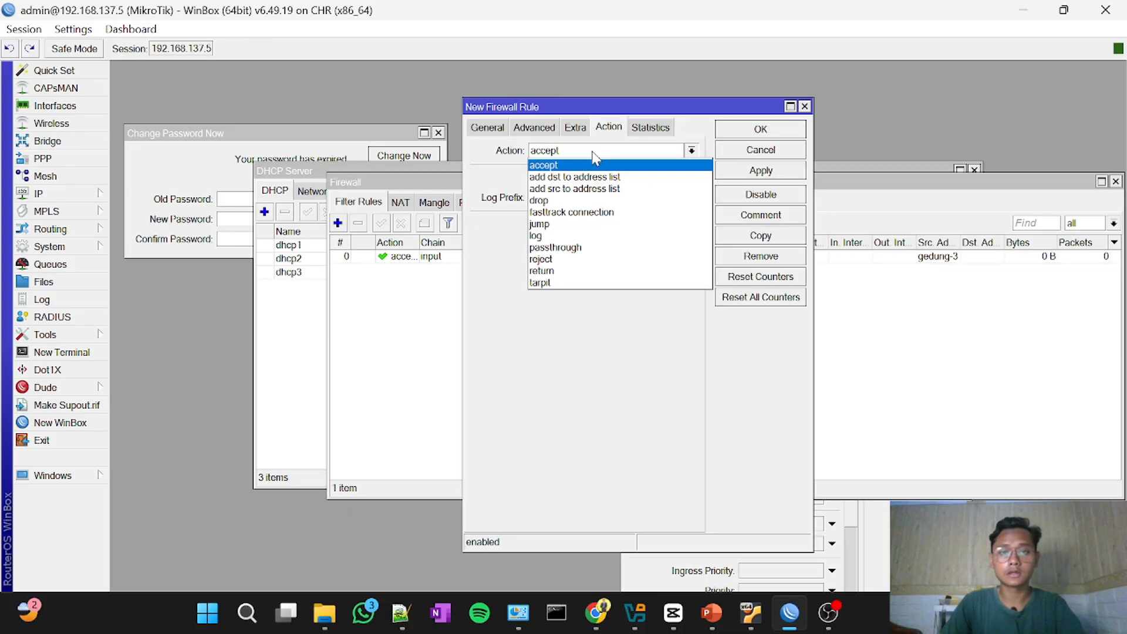
pyautogui.click(488, 130)
pyautogui.click(495, 130)
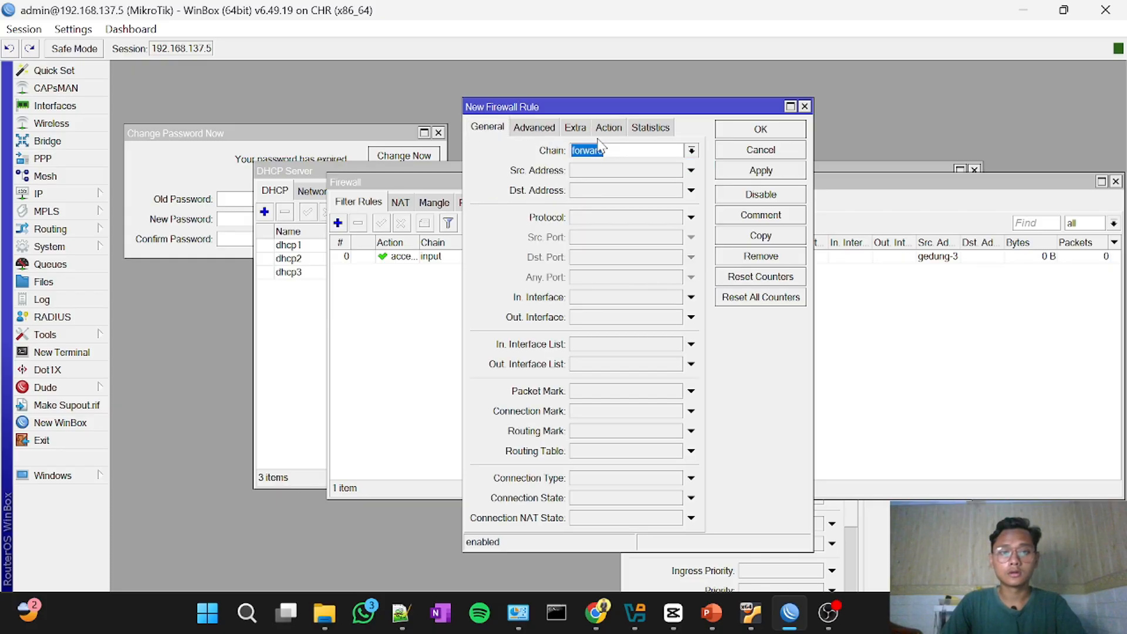
pyautogui.click(691, 150)
pyautogui.click(667, 178)
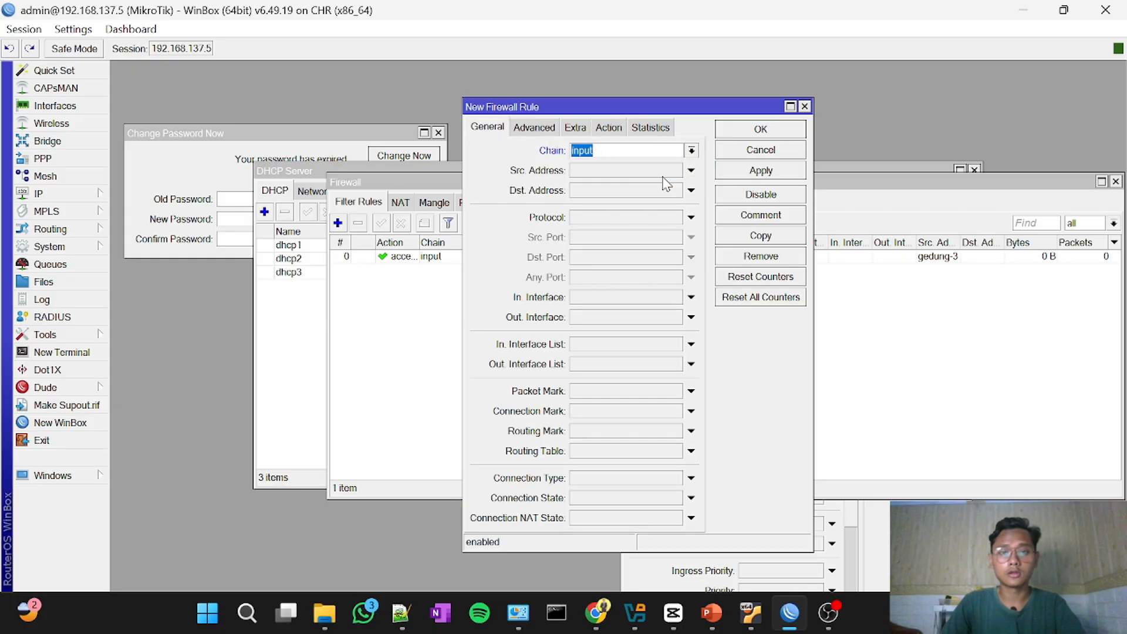
pyautogui.click(610, 218)
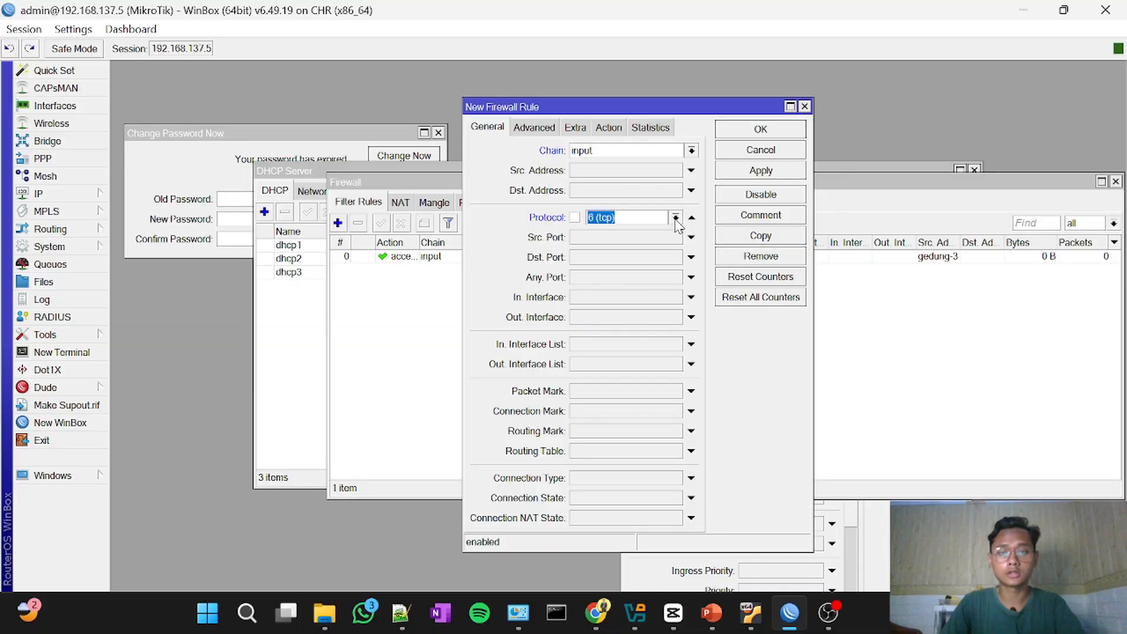
pyautogui.click(676, 217)
pyautogui.click(653, 233)
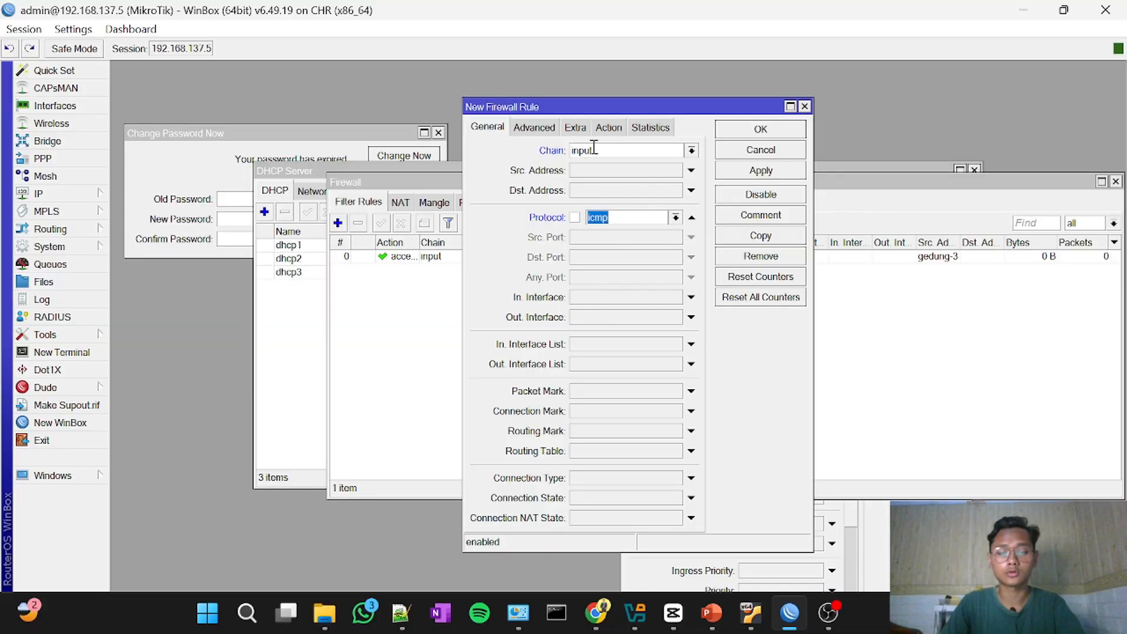
# Step: Set the new icmp rule's action to drop, leaving its source address list empty
pyautogui.click(554, 132)
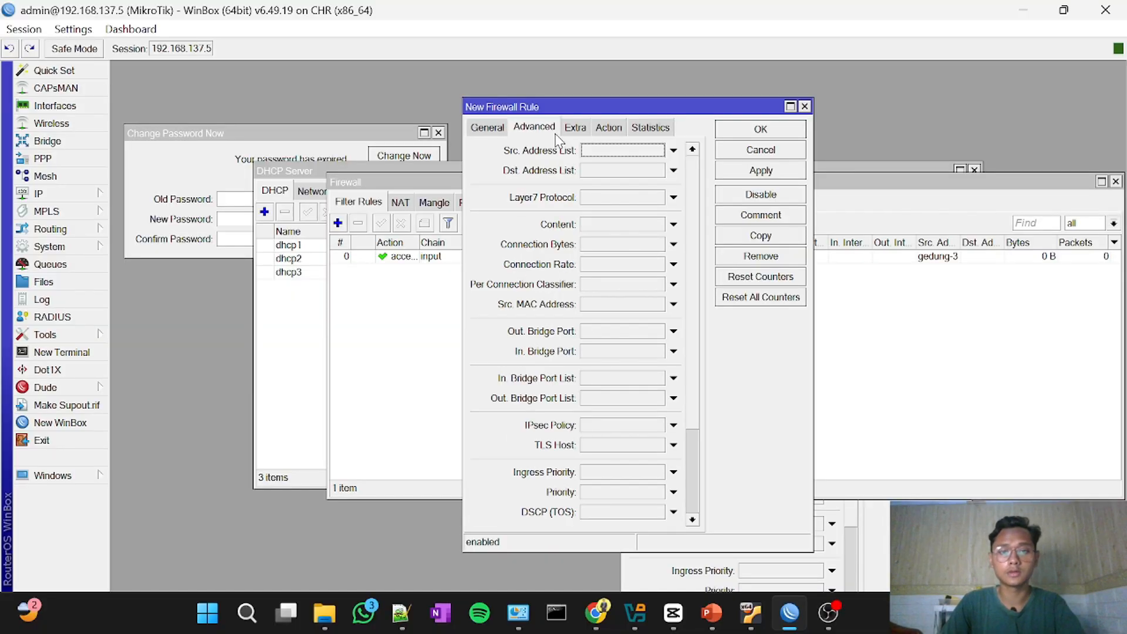
pyautogui.click(606, 128)
pyautogui.click(633, 151)
pyautogui.click(588, 199)
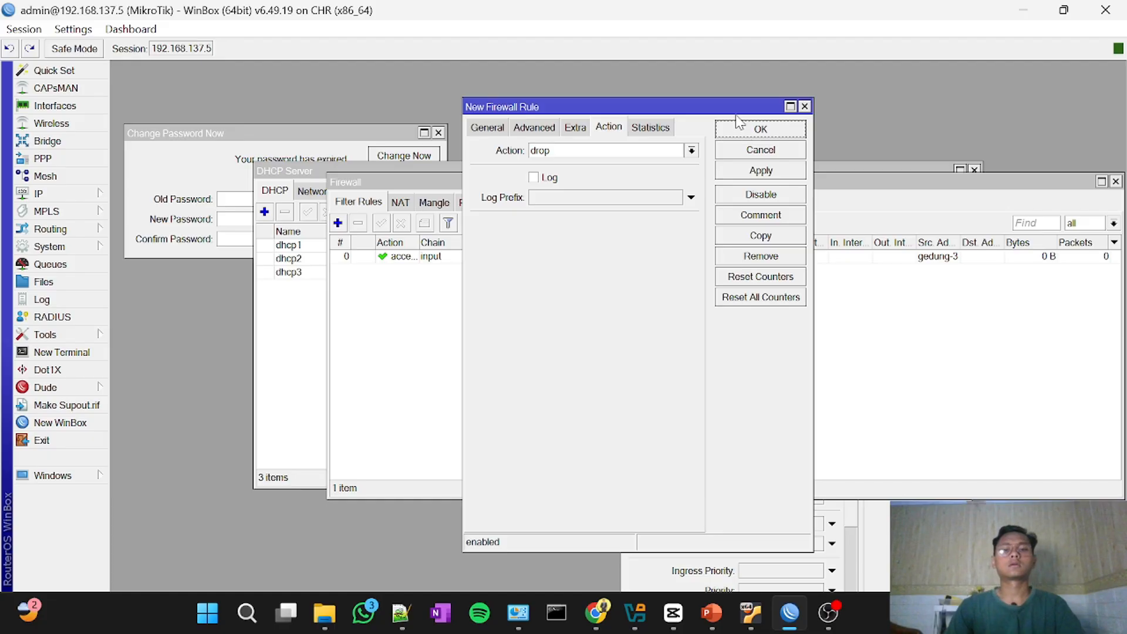
# Step: Review the lab topology in the browser, return to WinBox, and save the drop rule to the filter list
pyautogui.moveTo(814, 608)
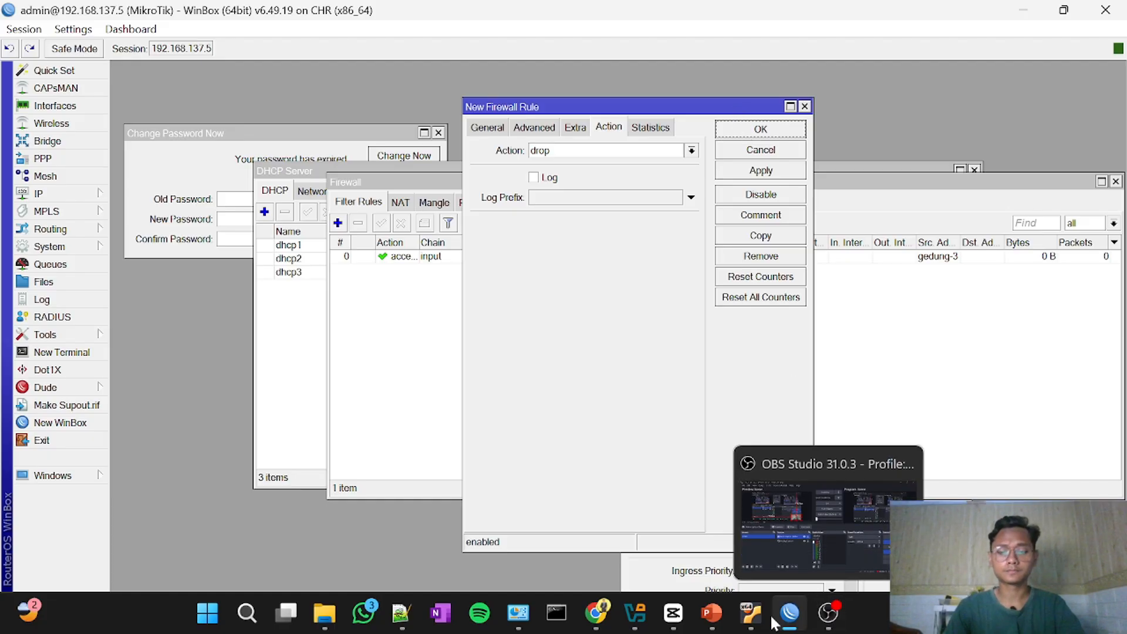
pyautogui.click(593, 615)
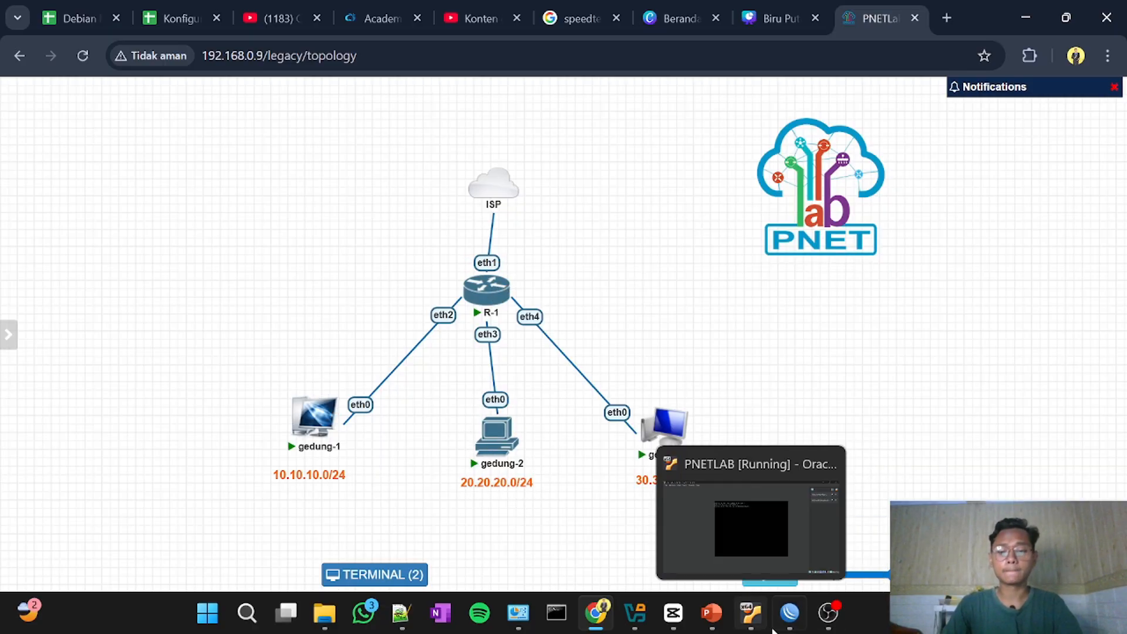
pyautogui.click(789, 613)
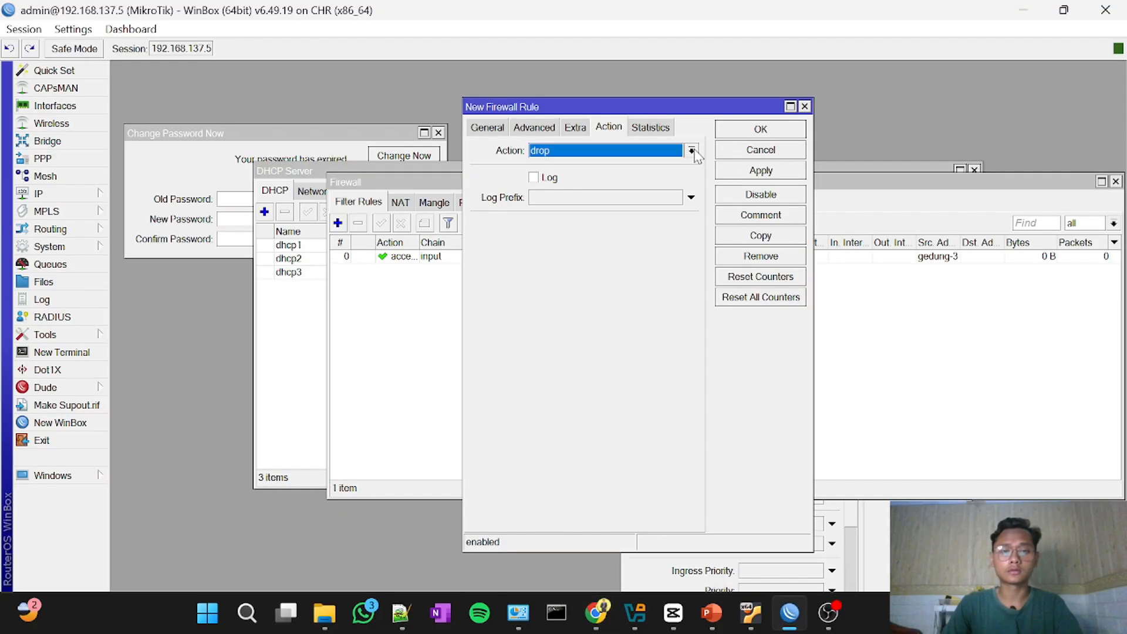
pyautogui.click(746, 140)
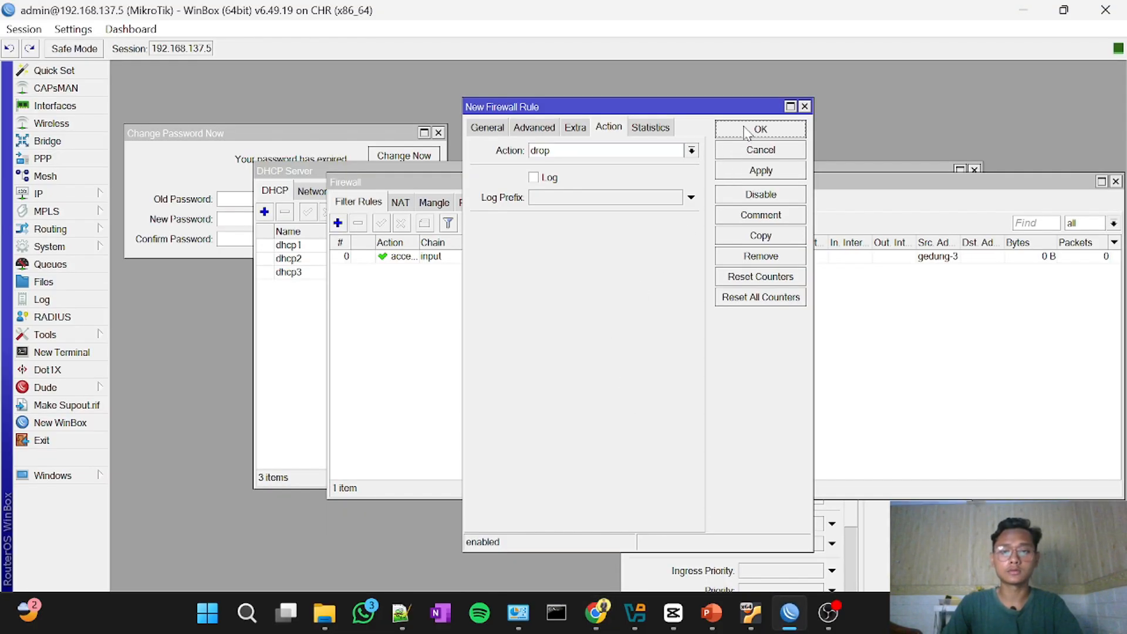
pyautogui.click(805, 106)
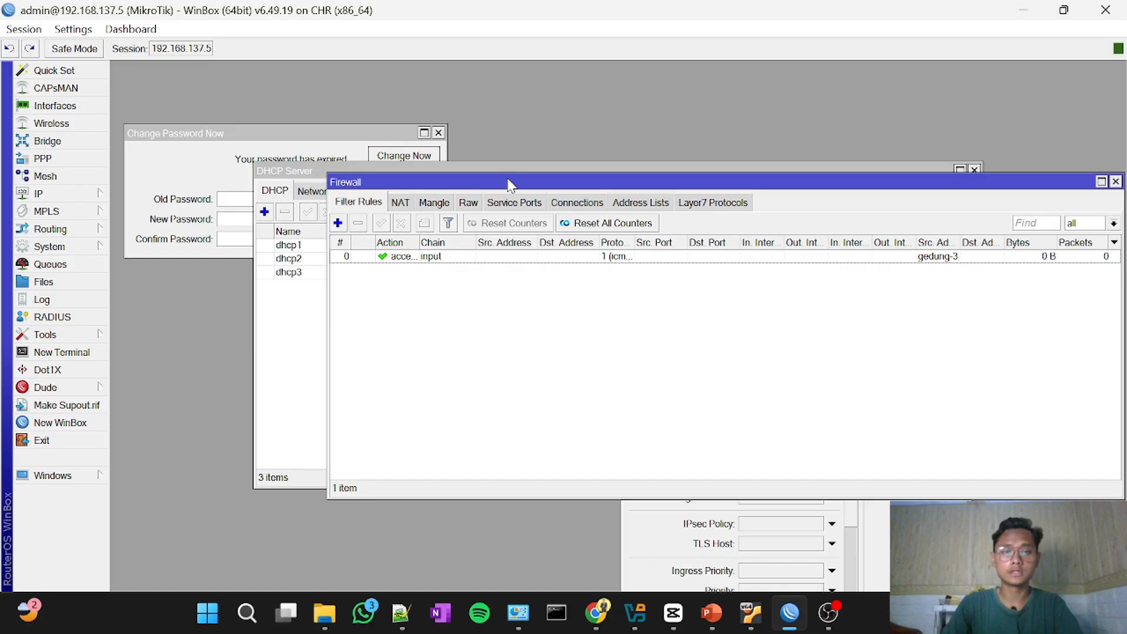
pyautogui.moveTo(509, 183); pyautogui.dragTo(408, 191)
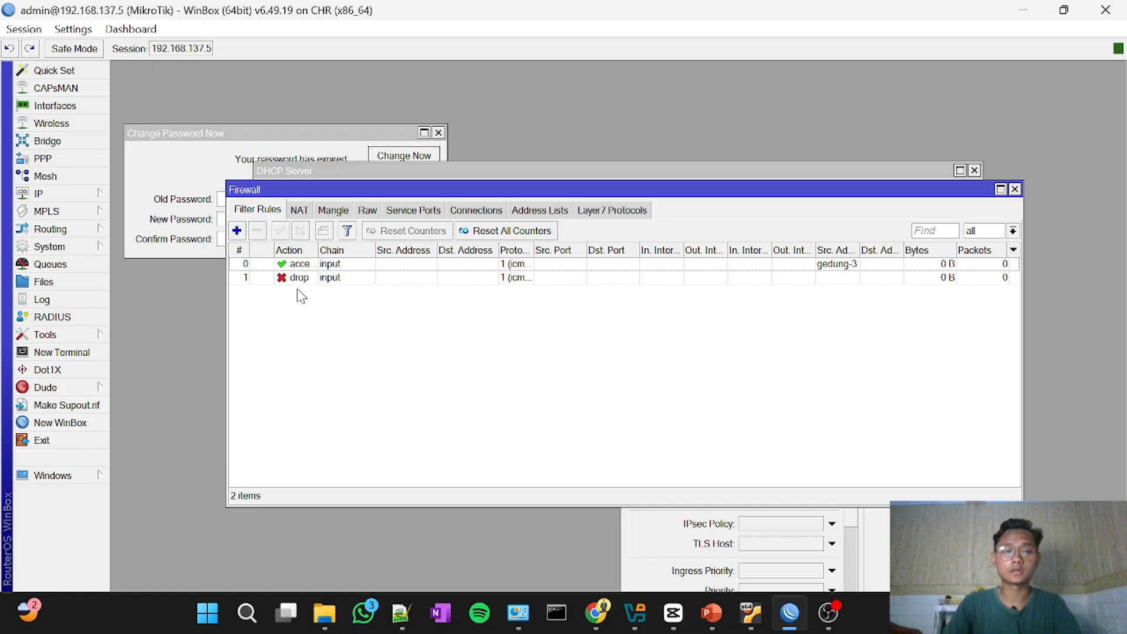
# Step: Switch to the PNETLab topology in the browser, open the gedung-2 console, and try to obtain an address with ip dhcp
pyautogui.click(613, 618)
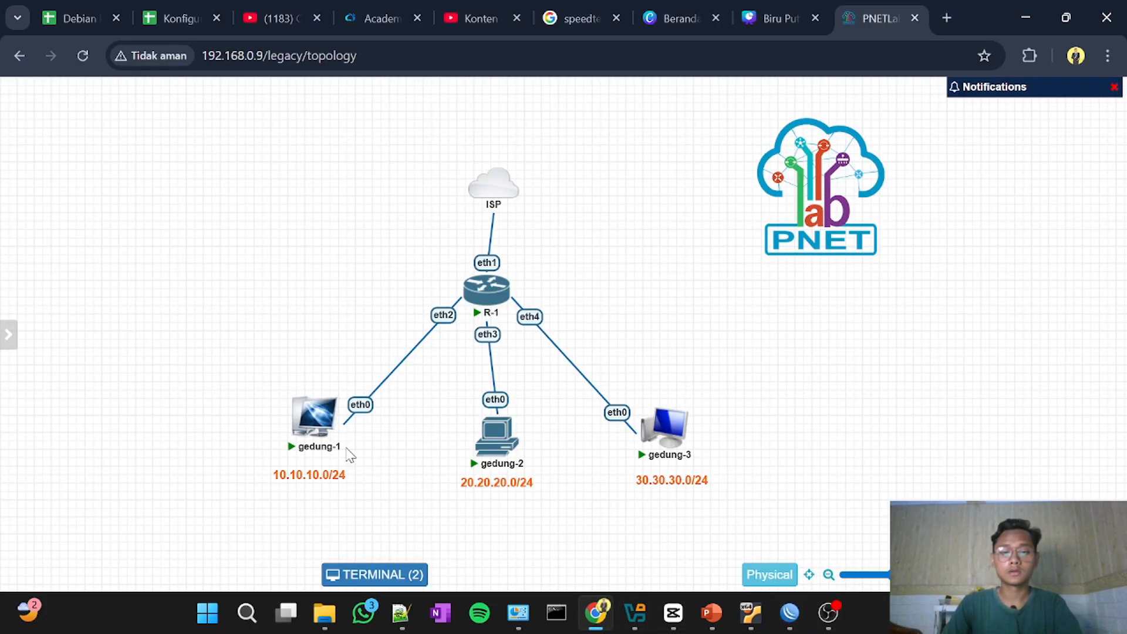
pyautogui.click(318, 421)
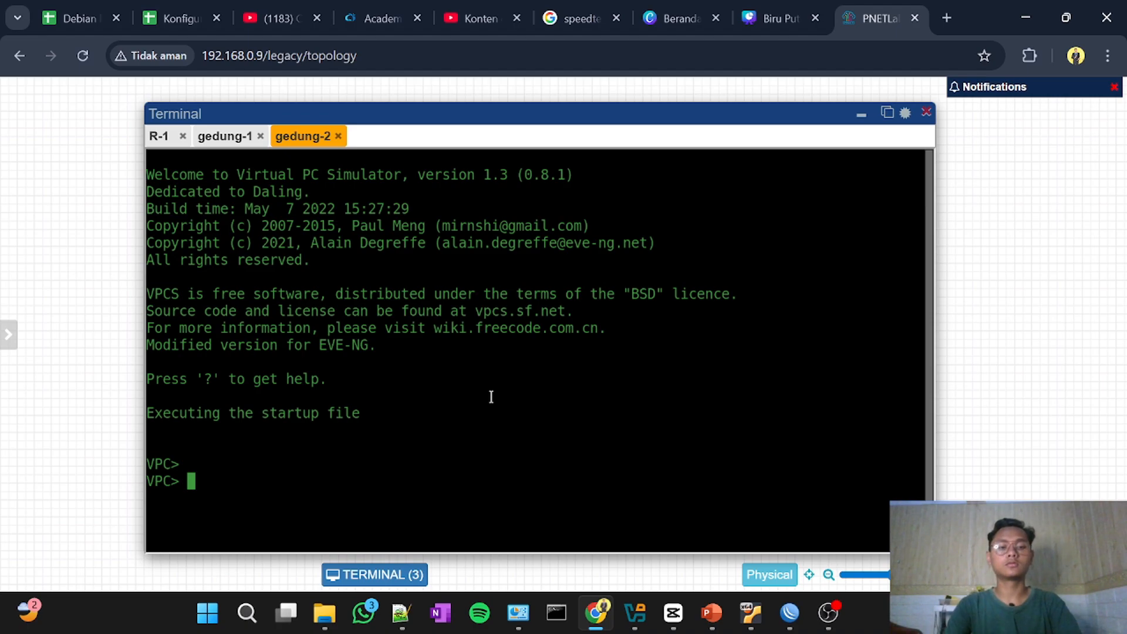
pyautogui.write('ip dhcp')
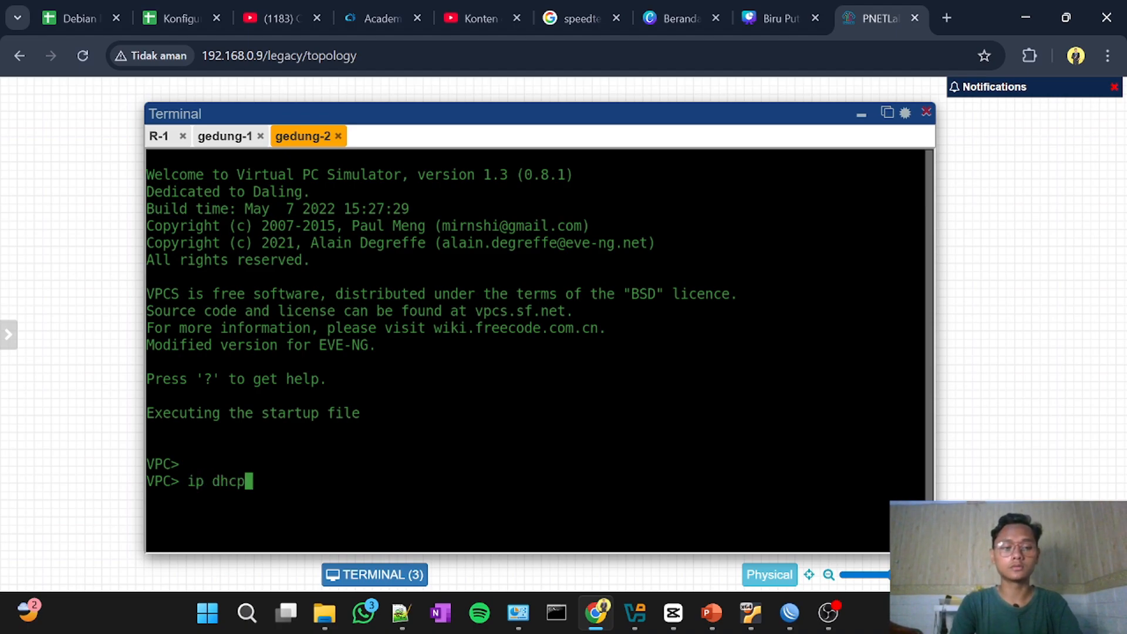
pyautogui.press('Return')
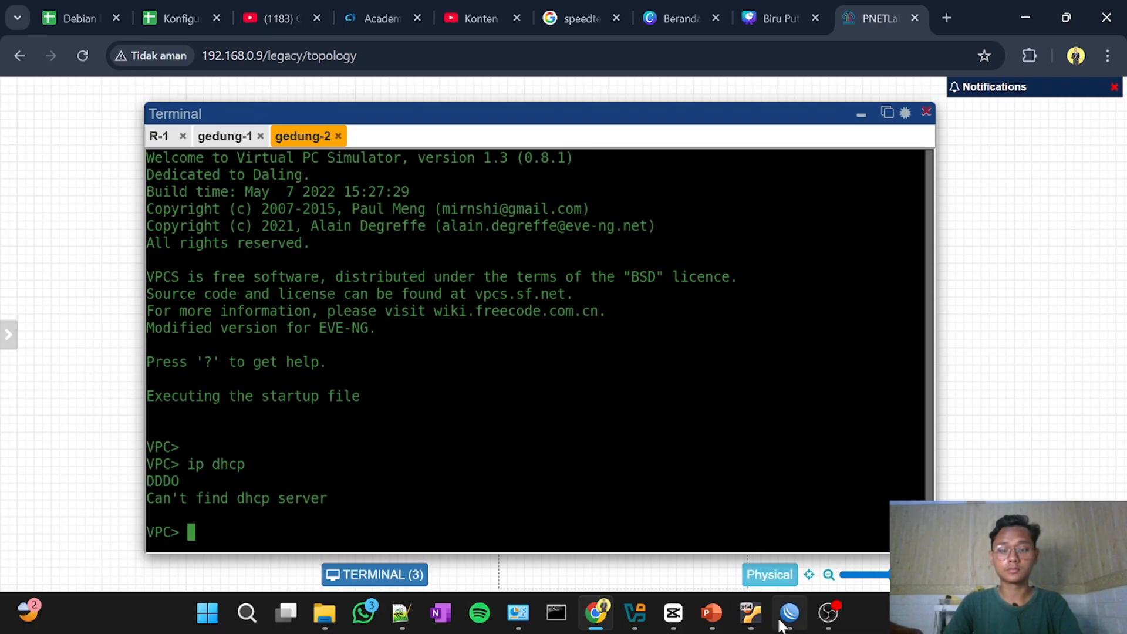
# Step: Switch to WinBox and disable the icmp drop rule in the firewall filter list
pyautogui.click(789, 566)
pyautogui.click(330, 277)
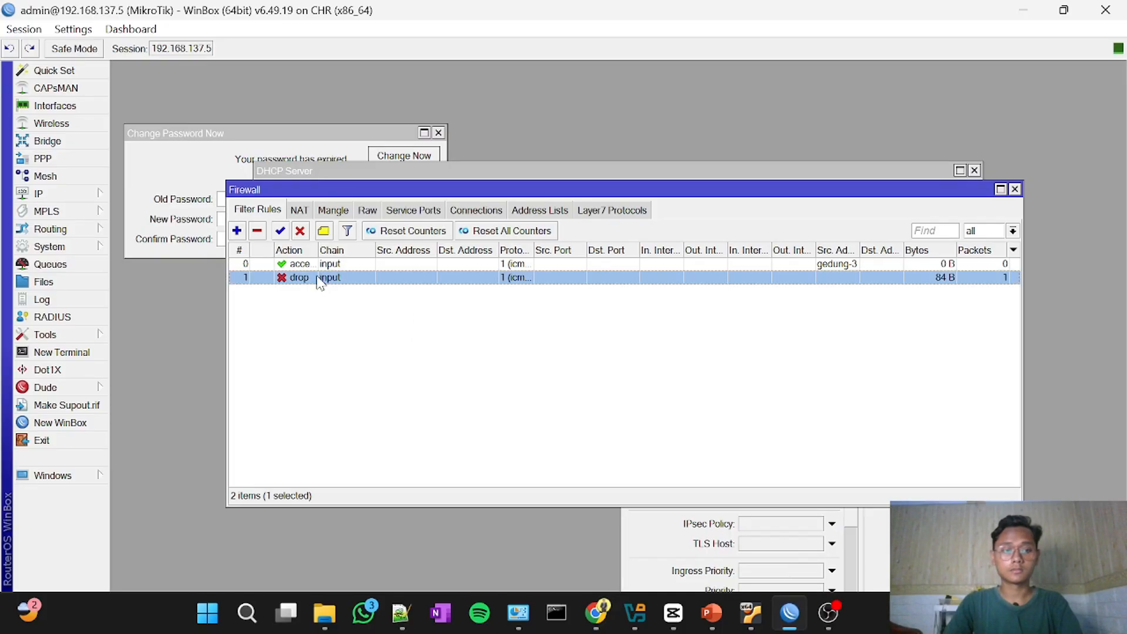
pyautogui.click(300, 230)
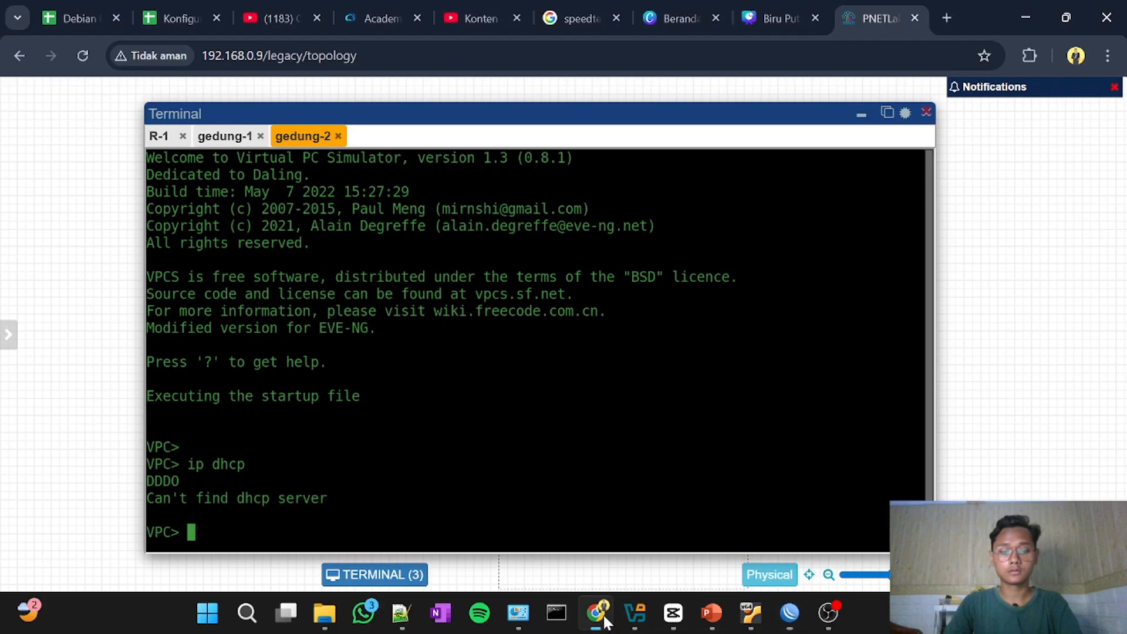
# Step: Return to the gedung-2 console in the browser and rerun ip dhcp
pyautogui.click(596, 612)
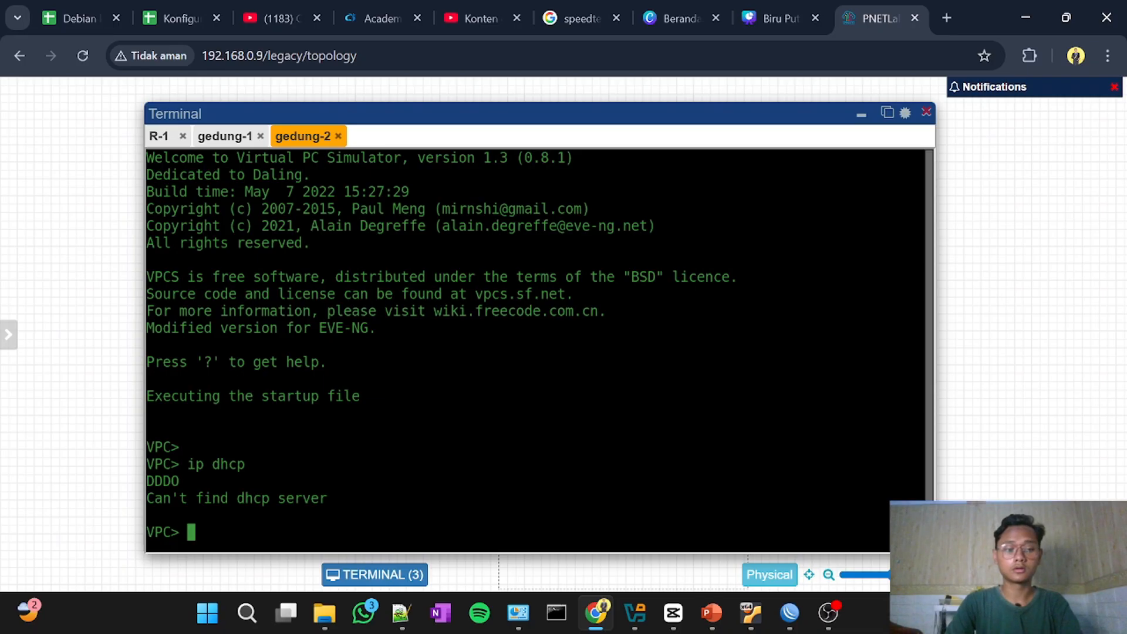
pyautogui.press('Up')
pyautogui.press('Return')
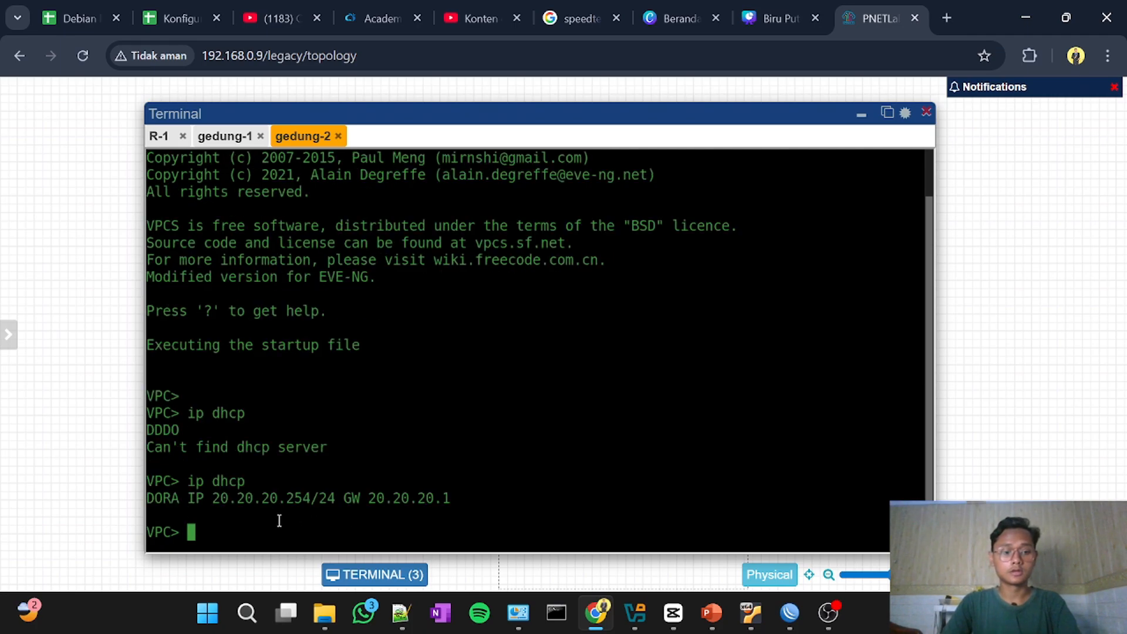
# Step: Close the blank gedung-1 console session and dismiss the terminal window to reveal the topology
pyautogui.click(229, 137)
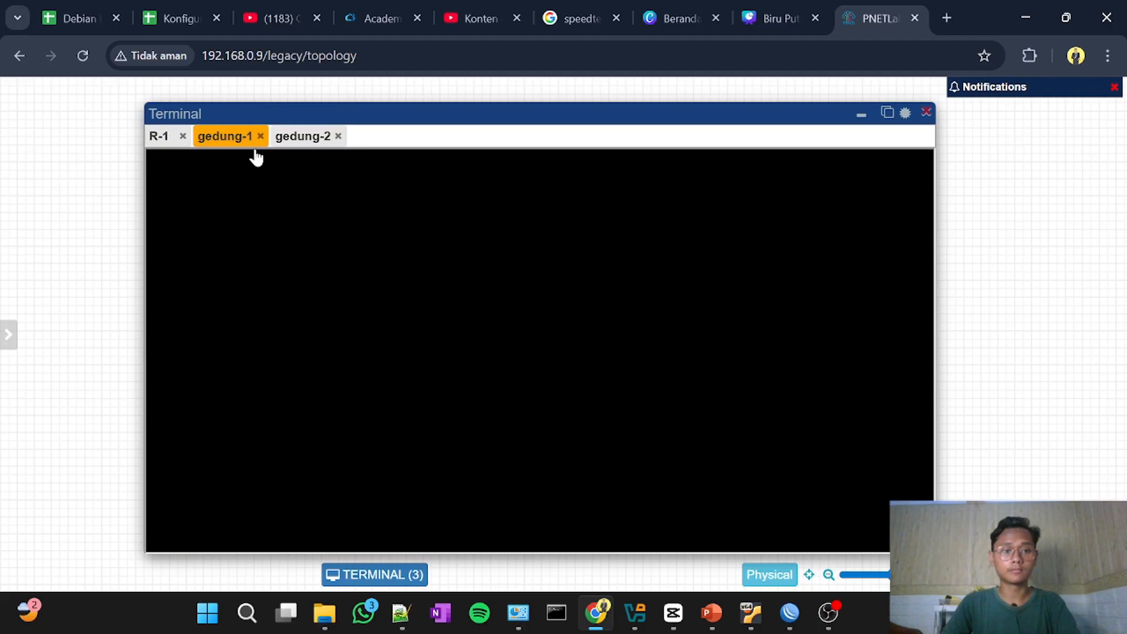
pyautogui.click(260, 136)
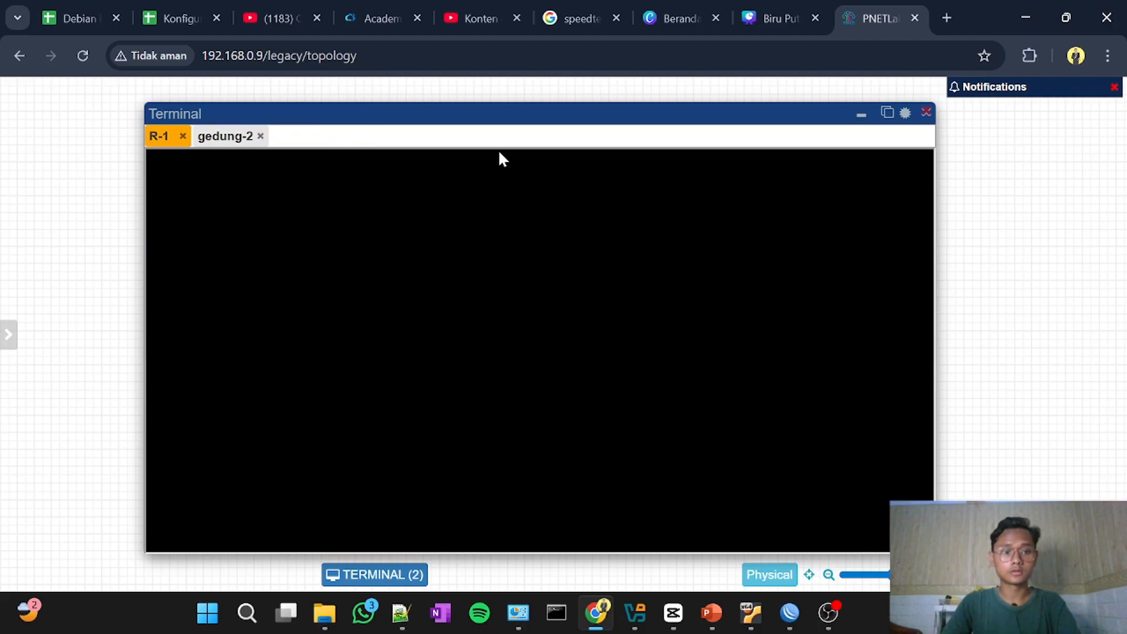
pyautogui.click(926, 112)
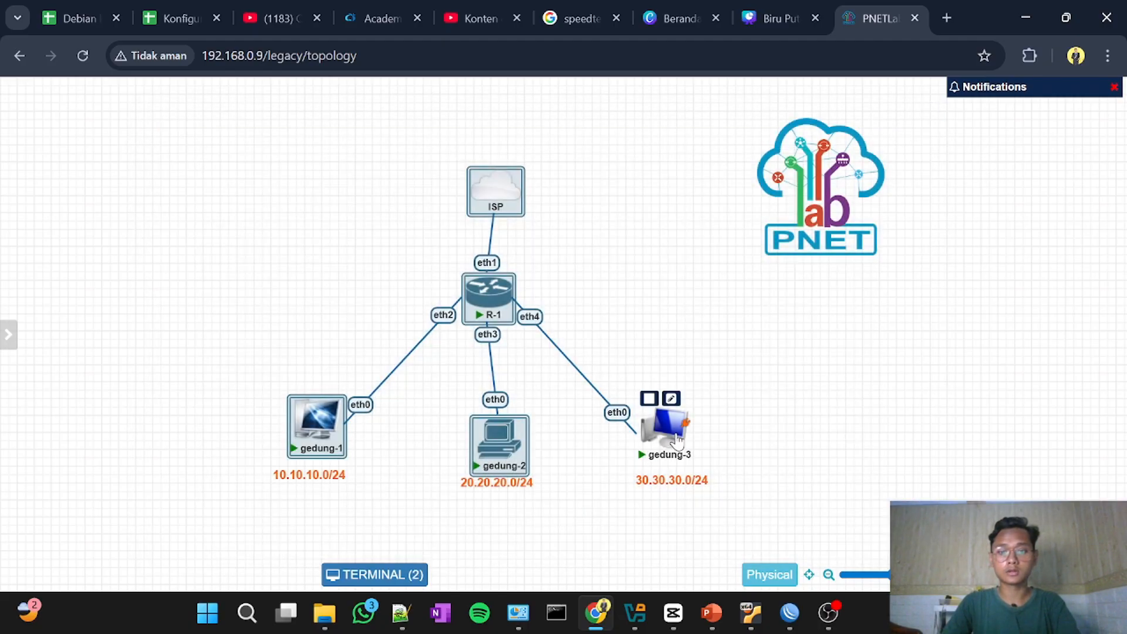
# Step: Open the gedung-3 console, request an address with ip dhcp, and return to the topology
pyautogui.click(670, 436)
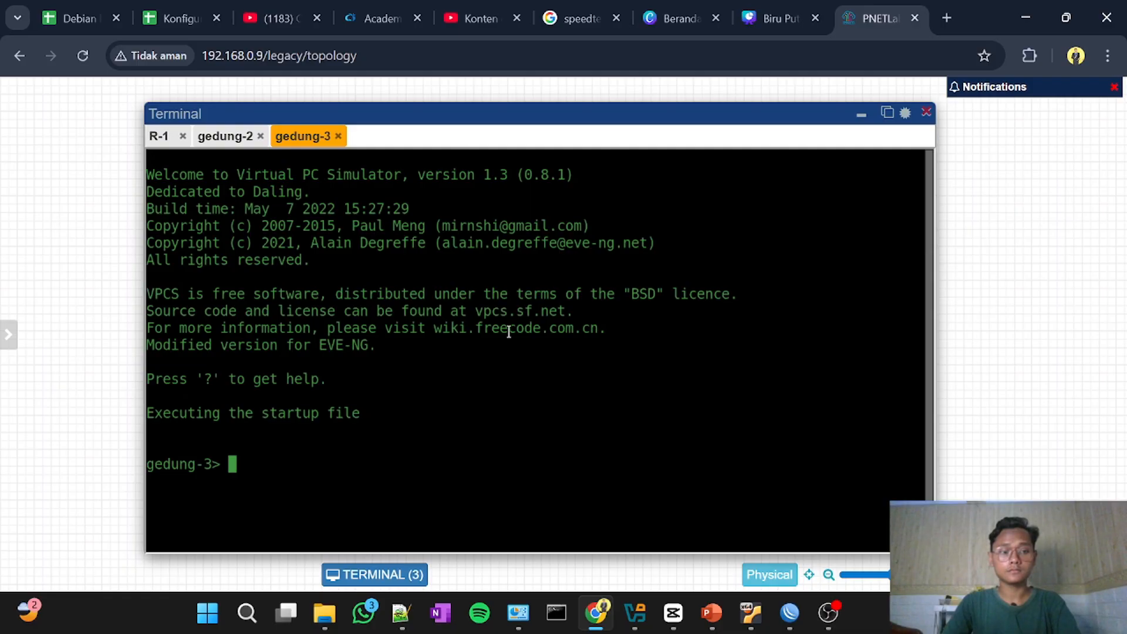
pyautogui.write('ip djhcp')
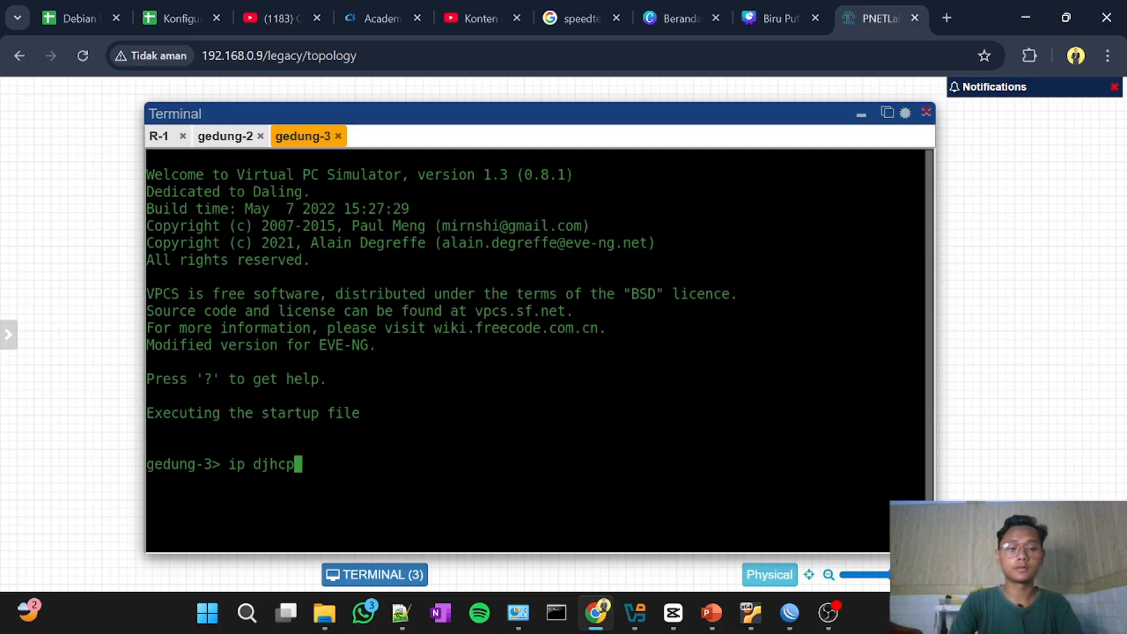
pyautogui.press('BackSpace')
pyautogui.press('BackSpace')
pyautogui.press('BackSpace')
pyautogui.press('BackSpace')
pyautogui.write('hcp')
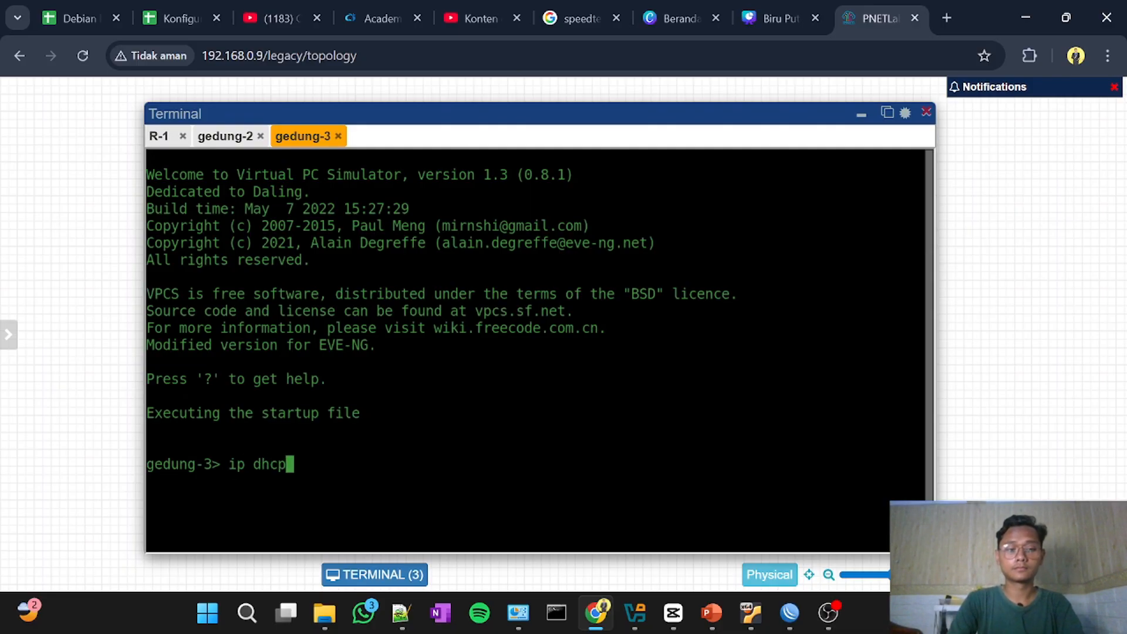
pyautogui.press('Return')
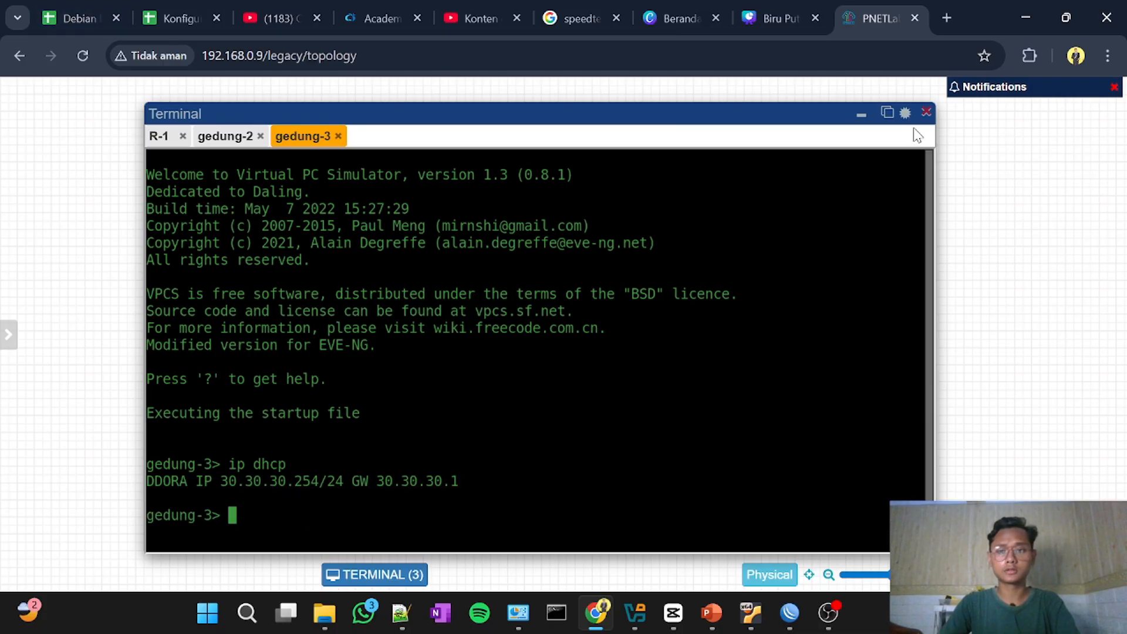
pyautogui.click(926, 115)
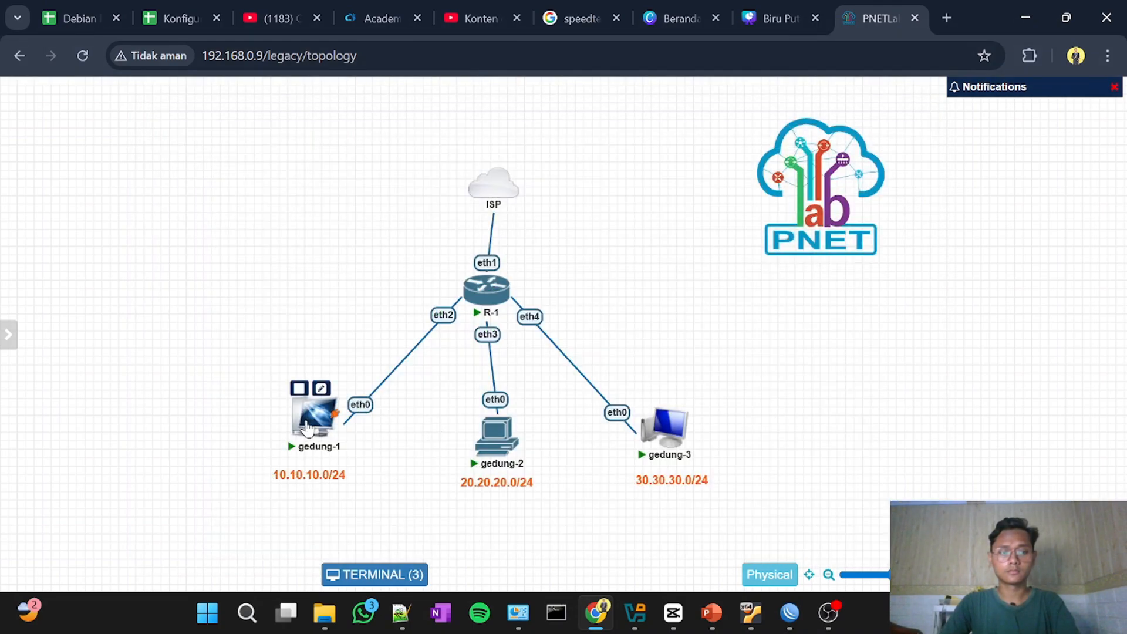
# Step: Open the gedung-1 console, request an address with ip dhcp, repeat the request once, and return to the topology
pyautogui.click(307, 428)
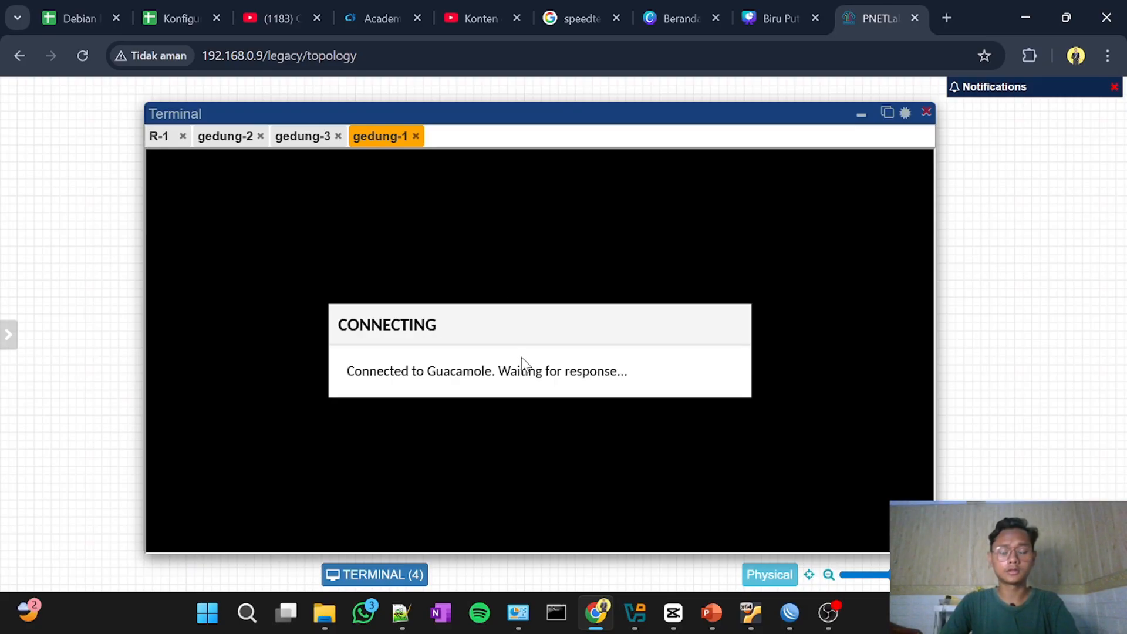
pyautogui.write('ip dhcp')
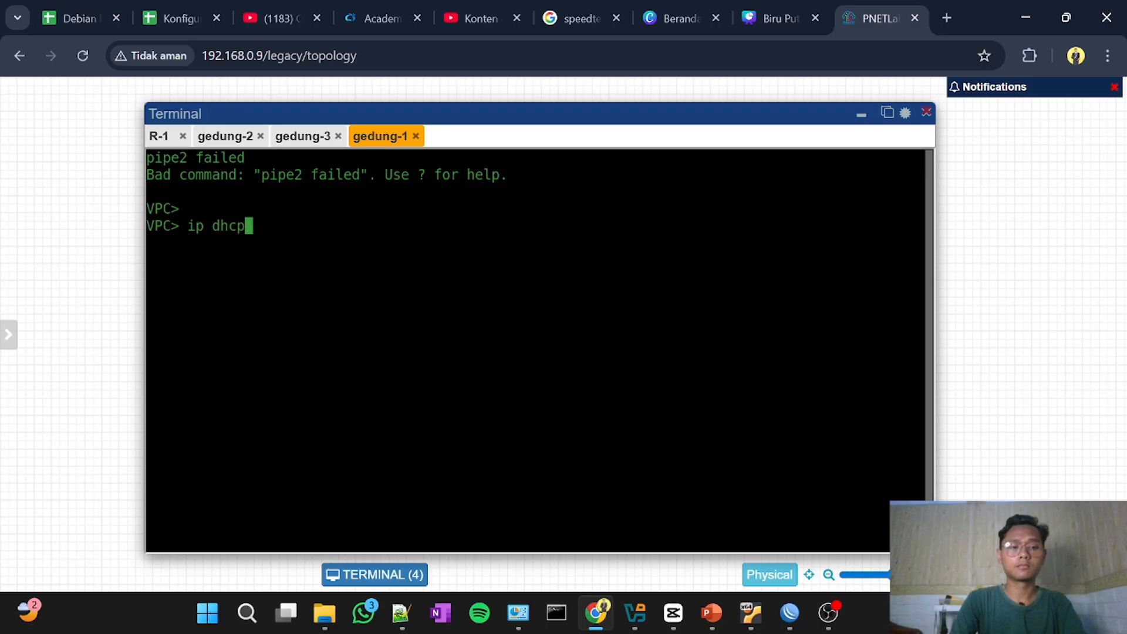
pyautogui.press('Return')
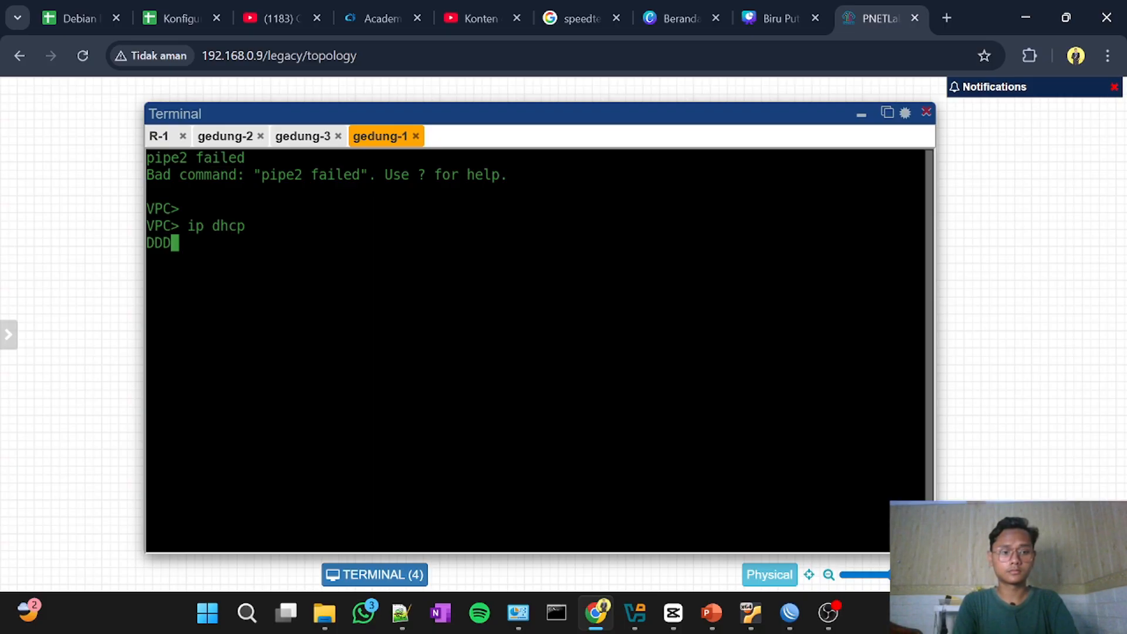
pyautogui.press('Up')
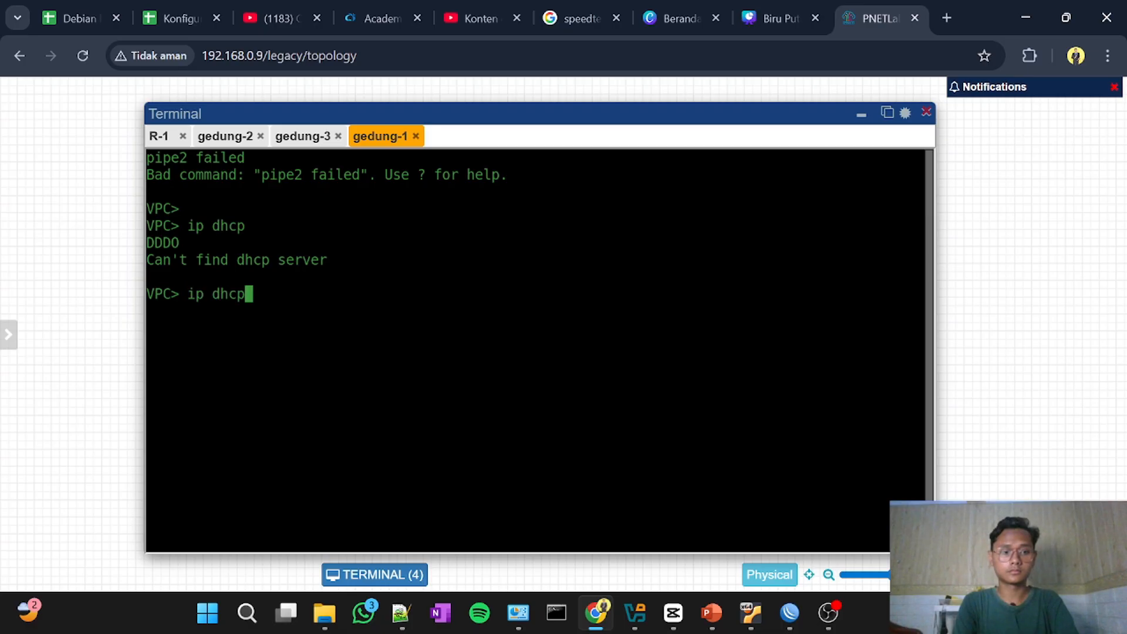
pyautogui.press('Return')
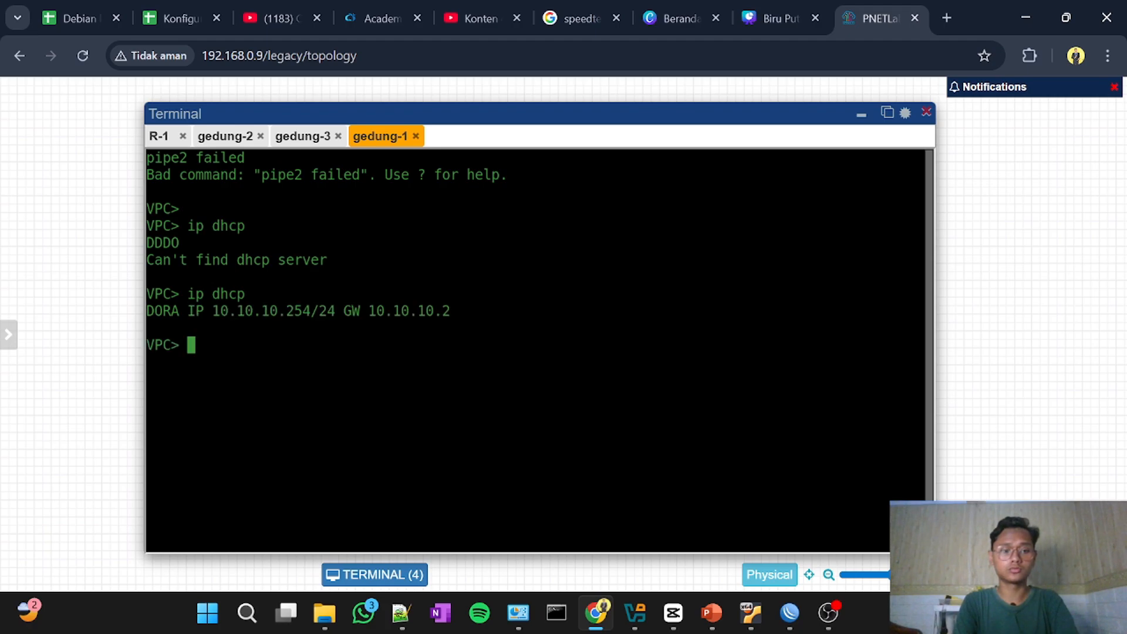
pyautogui.click(860, 116)
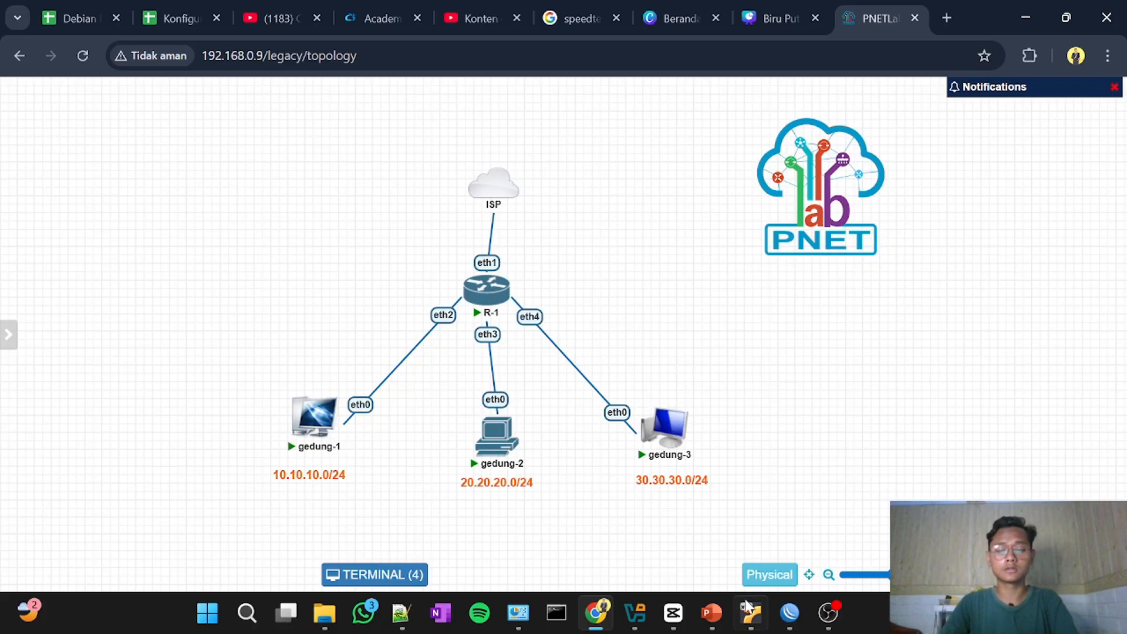
# Step: Switch to WinBox, re-enable the icmp drop rule in the firewall filter list, and return to the topology in the browser
pyautogui.click(789, 613)
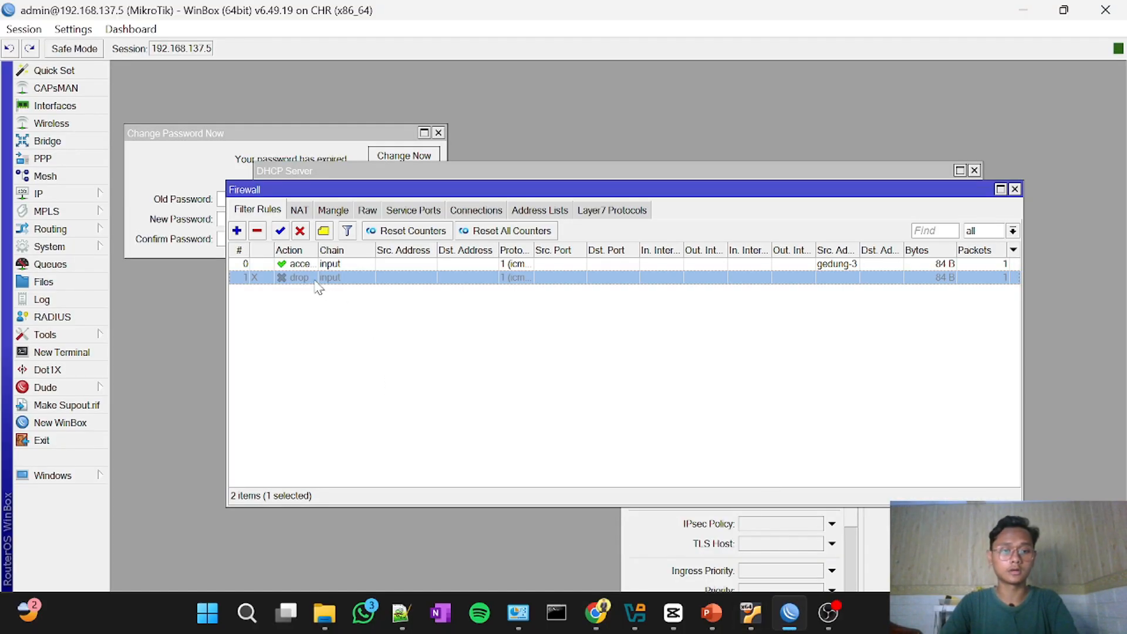
pyautogui.click(280, 231)
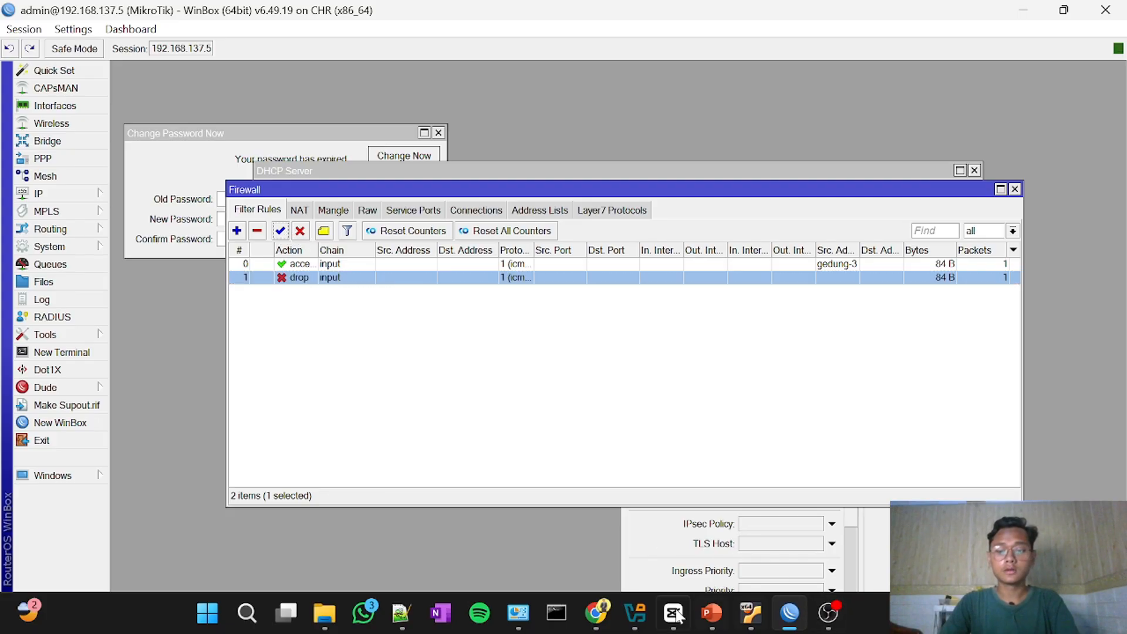
pyautogui.moveTo(596, 612)
pyautogui.click(662, 486)
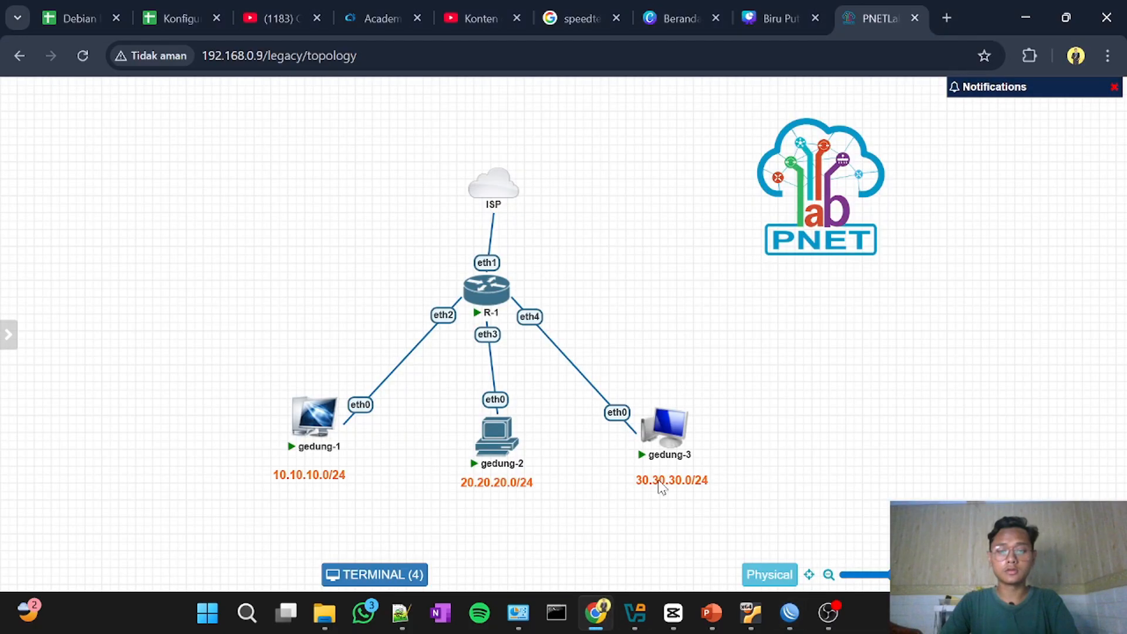
# Step: Open the gedung-3 console and ping its gateway at 30.30.30.1
pyautogui.moveTo(657, 439)
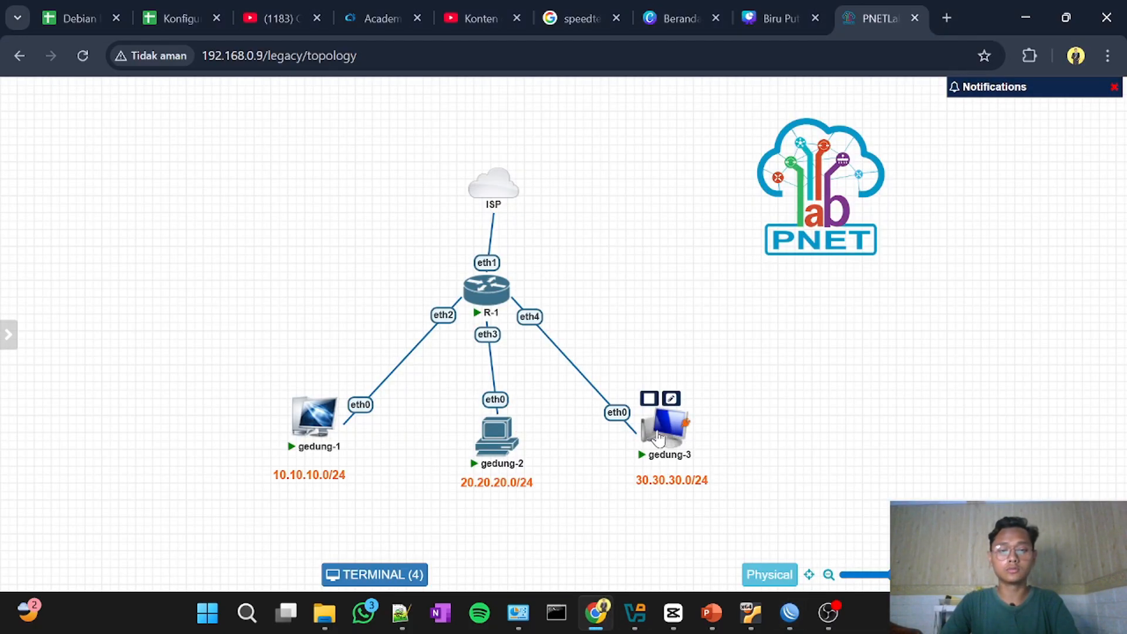
pyautogui.click(657, 439)
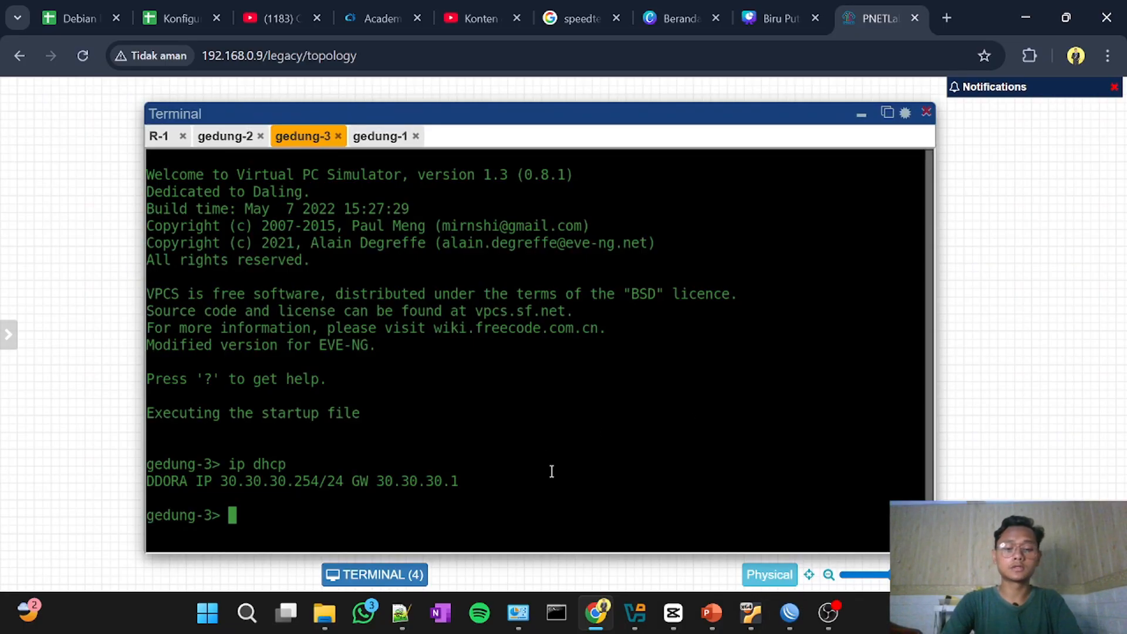
pyautogui.write('ping ')
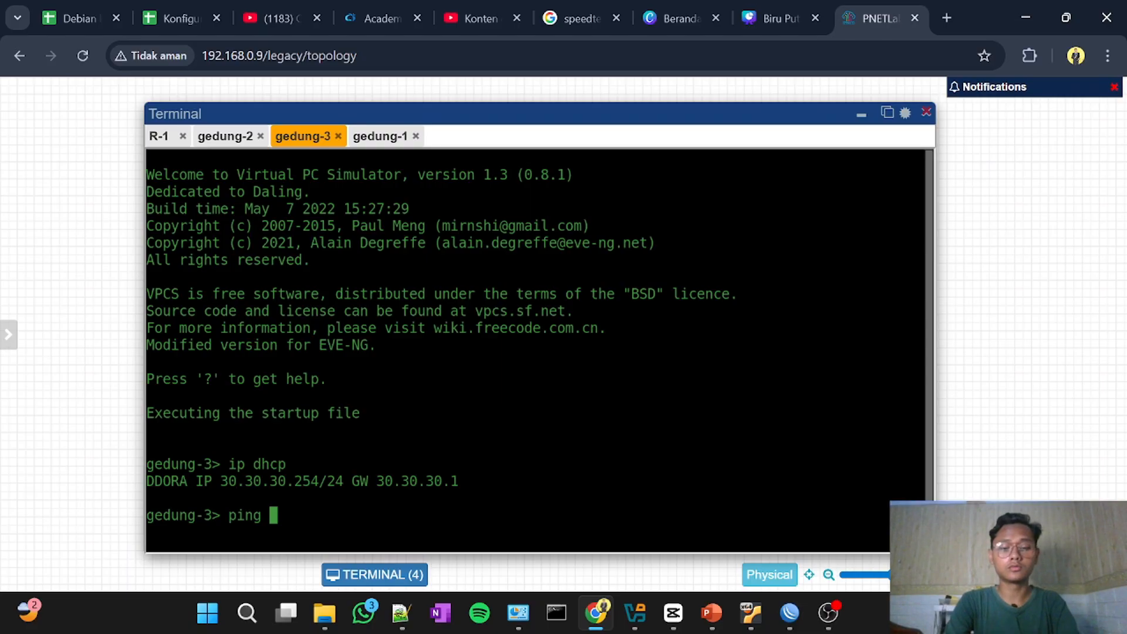
pyautogui.write('30.30.')
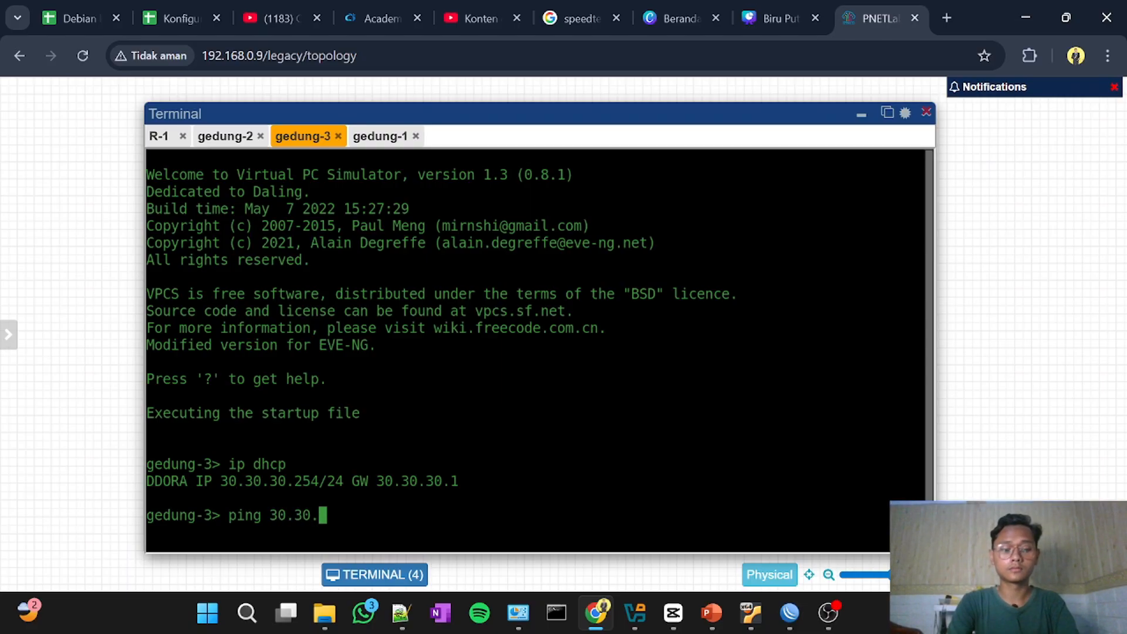
pyautogui.write('30.1')
pyautogui.press('Return')
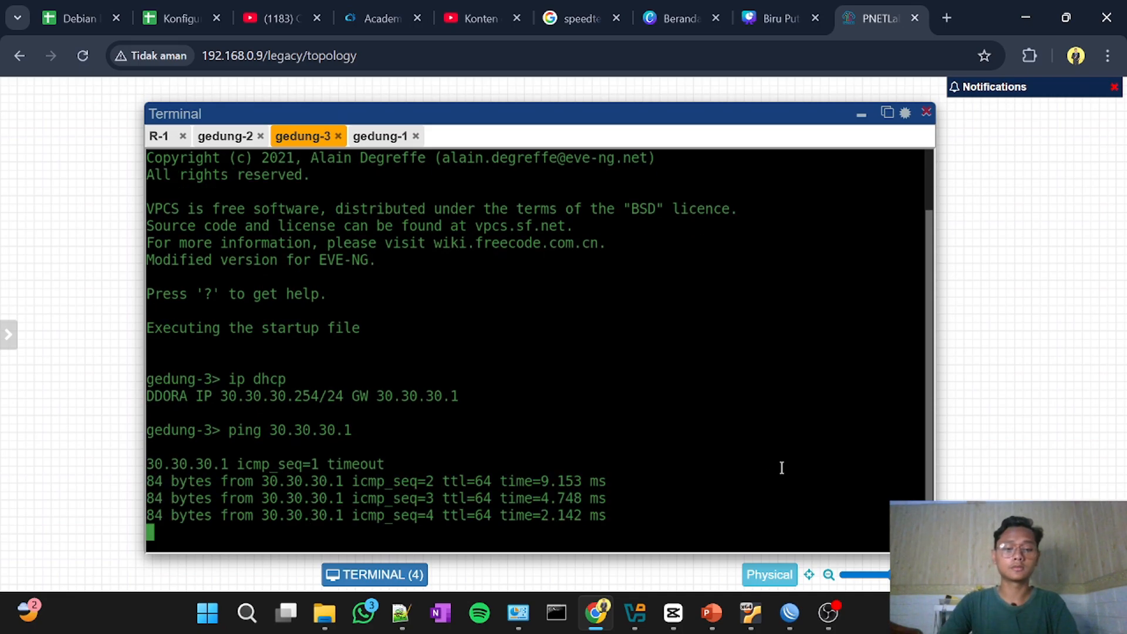
# Step: Switch to the gedung-1 console and ping the router address 10.10.10.1
pyautogui.click(371, 136)
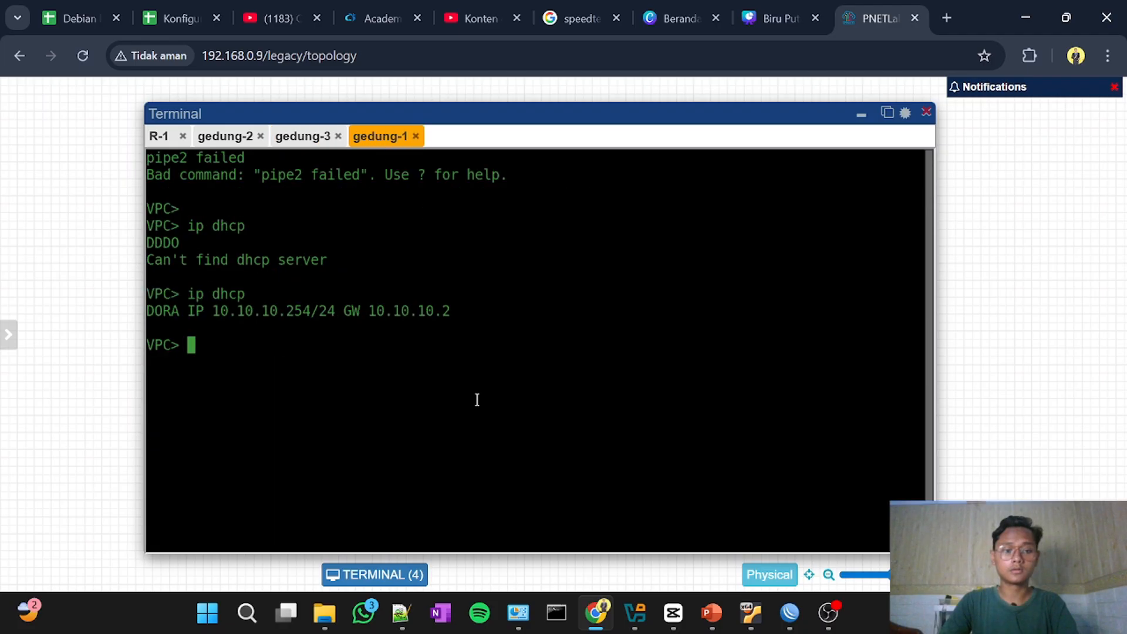
pyautogui.write('ping ')
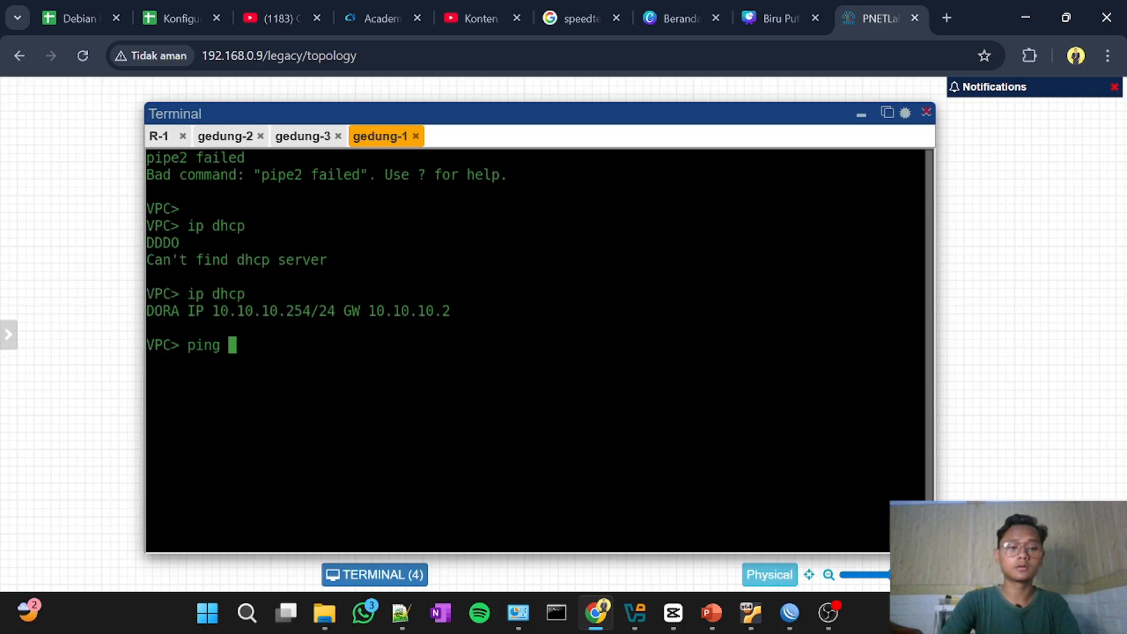
pyautogui.write('10.10.10.1')
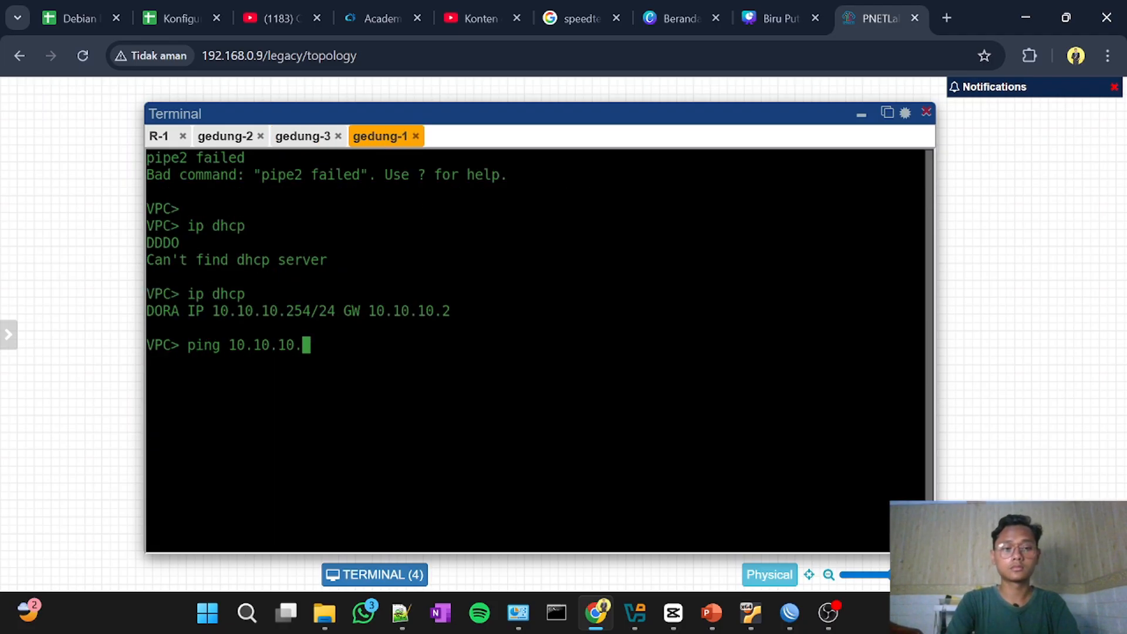
pyautogui.press('Return')
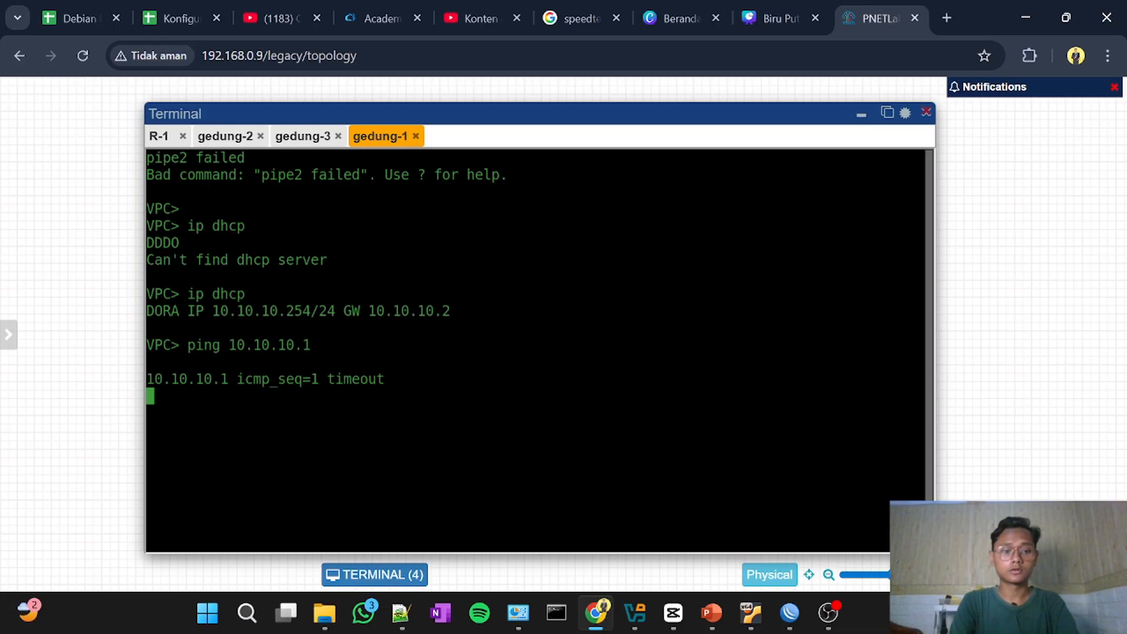
# Step: Switch to the gedung-2 console and ping its gateway at 20.20.20.1
pyautogui.click(241, 141)
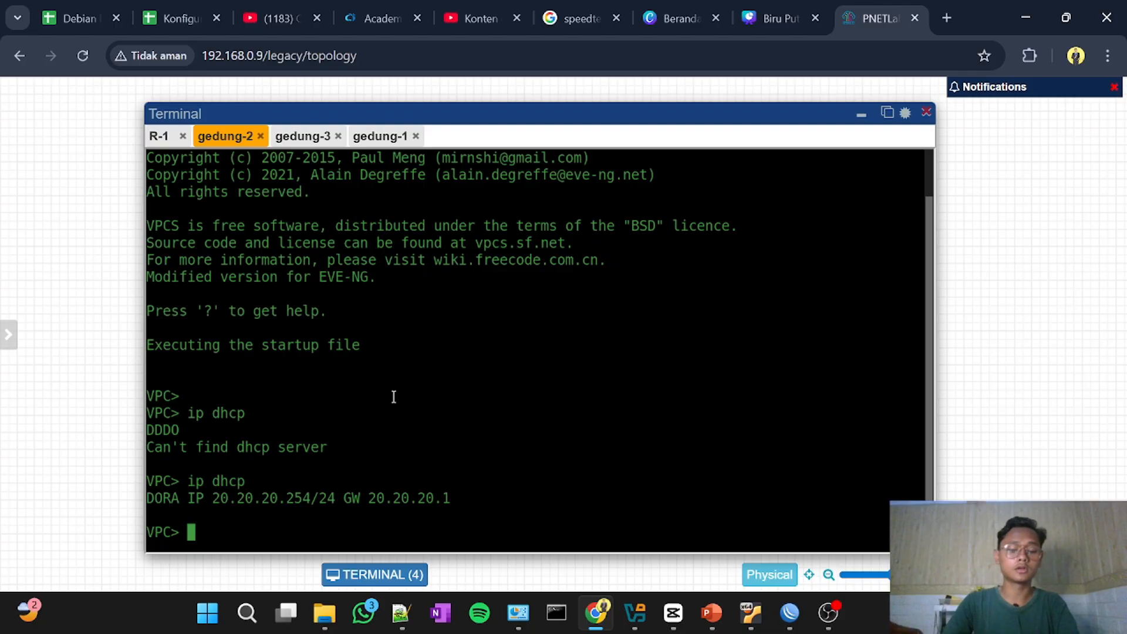
pyautogui.write('ping 20.')
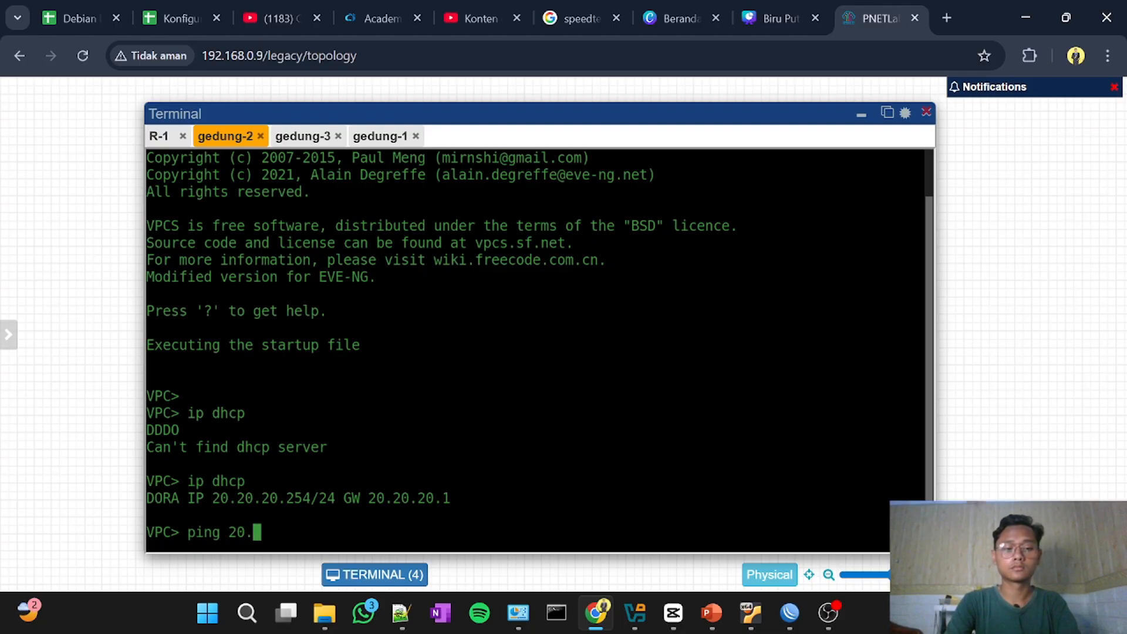
pyautogui.write('20.20.1')
pyautogui.press('Return')
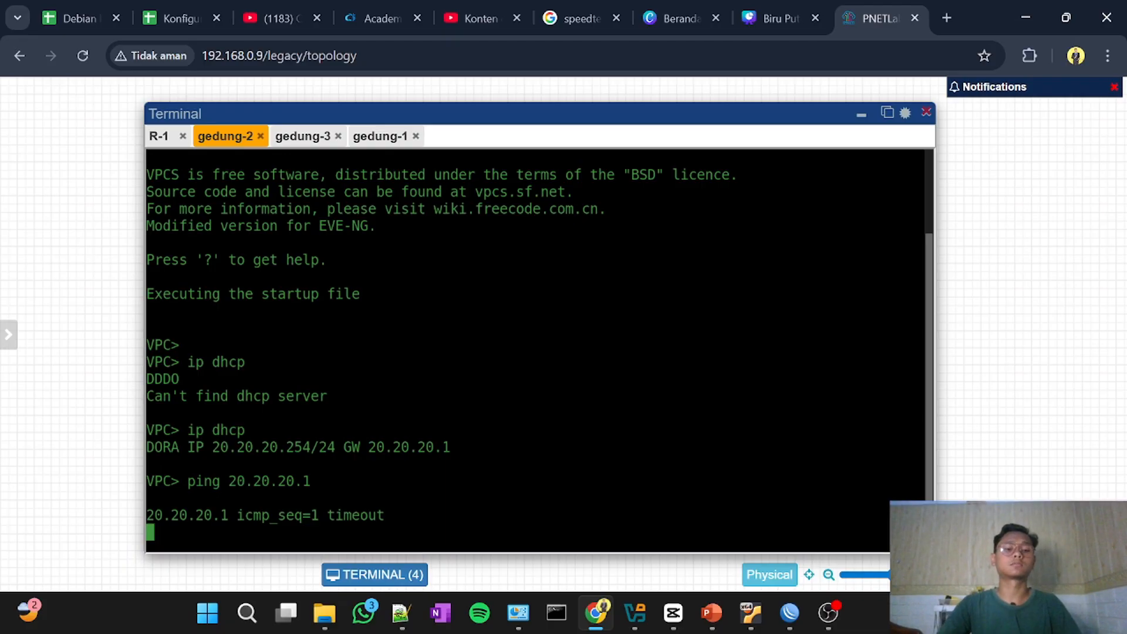
# Step: Switch to WinBox and review the icmp accept rule's action, source address list, chain and protocol, then close the rule
pyautogui.click(790, 612)
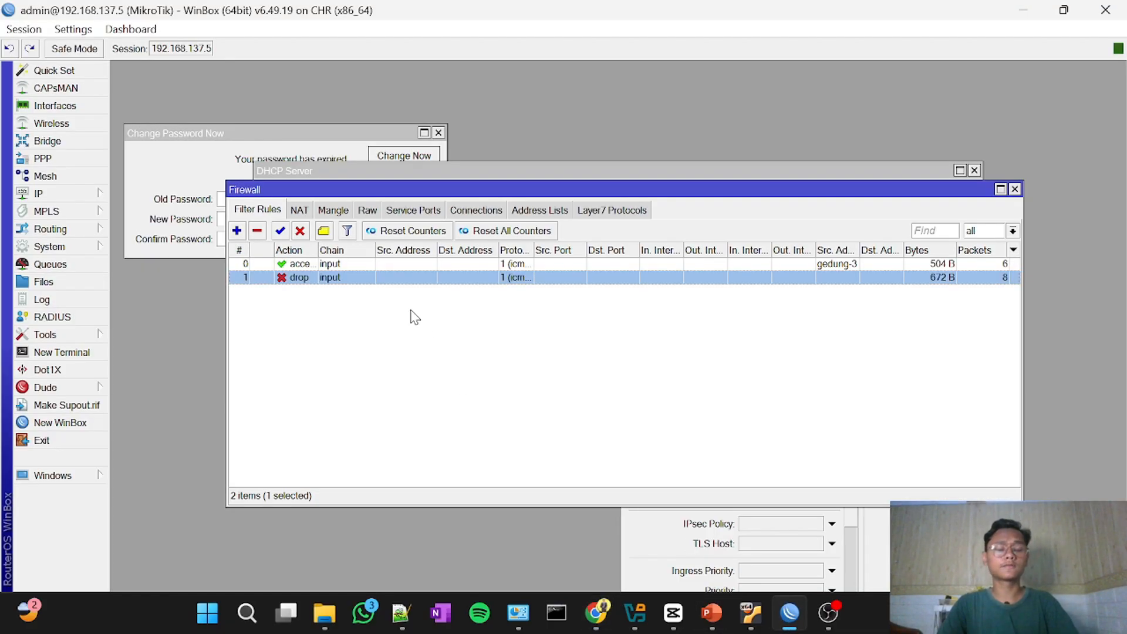
pyautogui.doubleClick(356, 264)
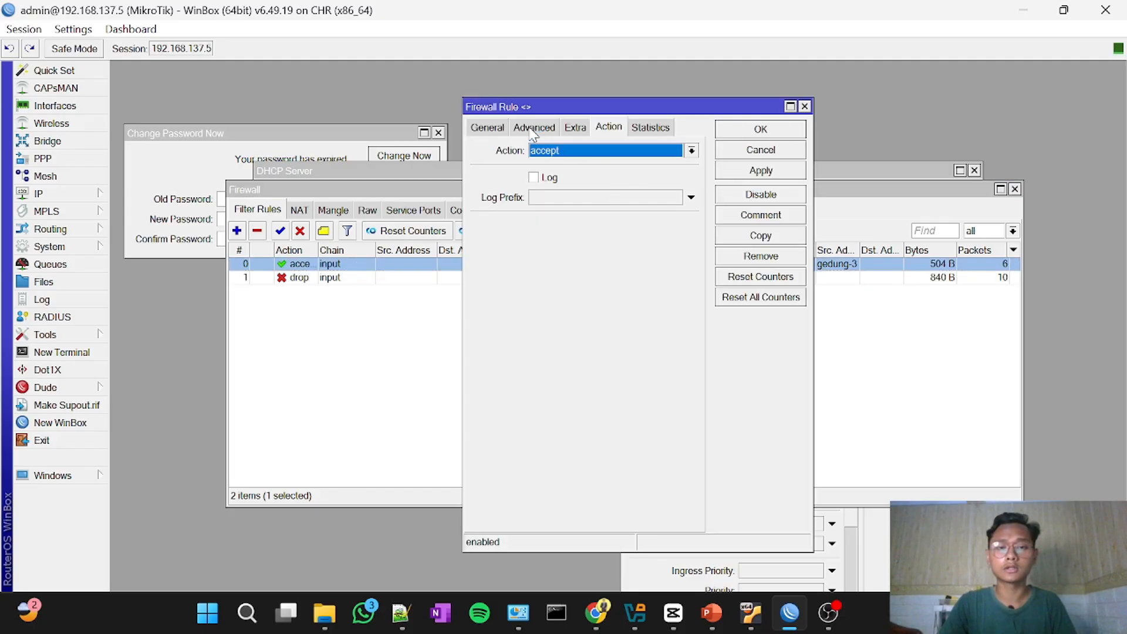
pyautogui.click(533, 128)
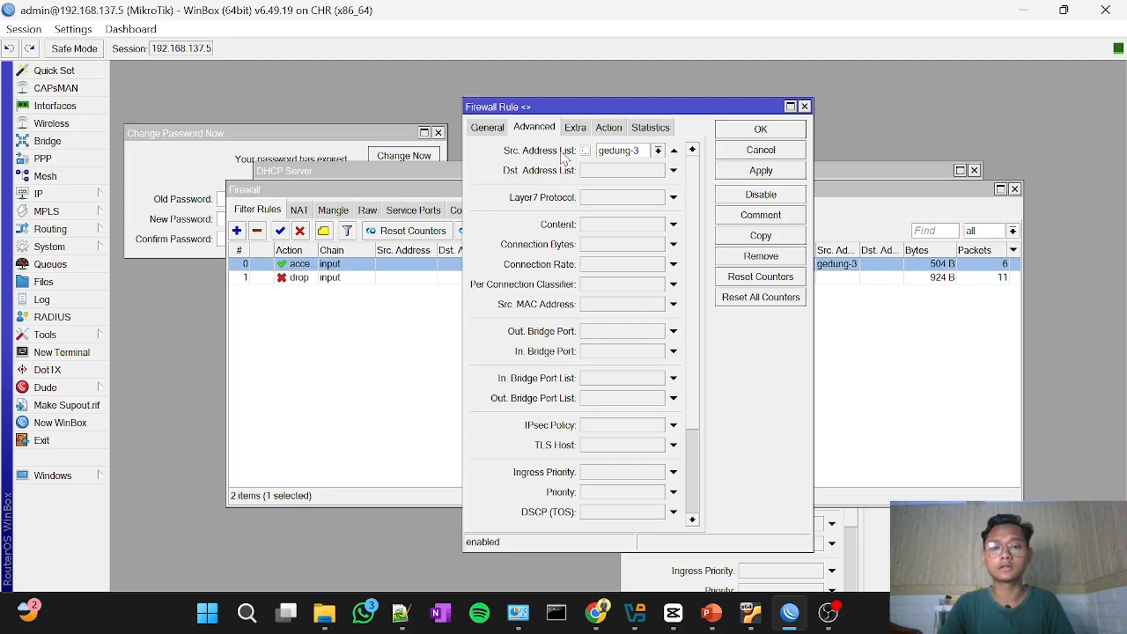
pyautogui.click(487, 128)
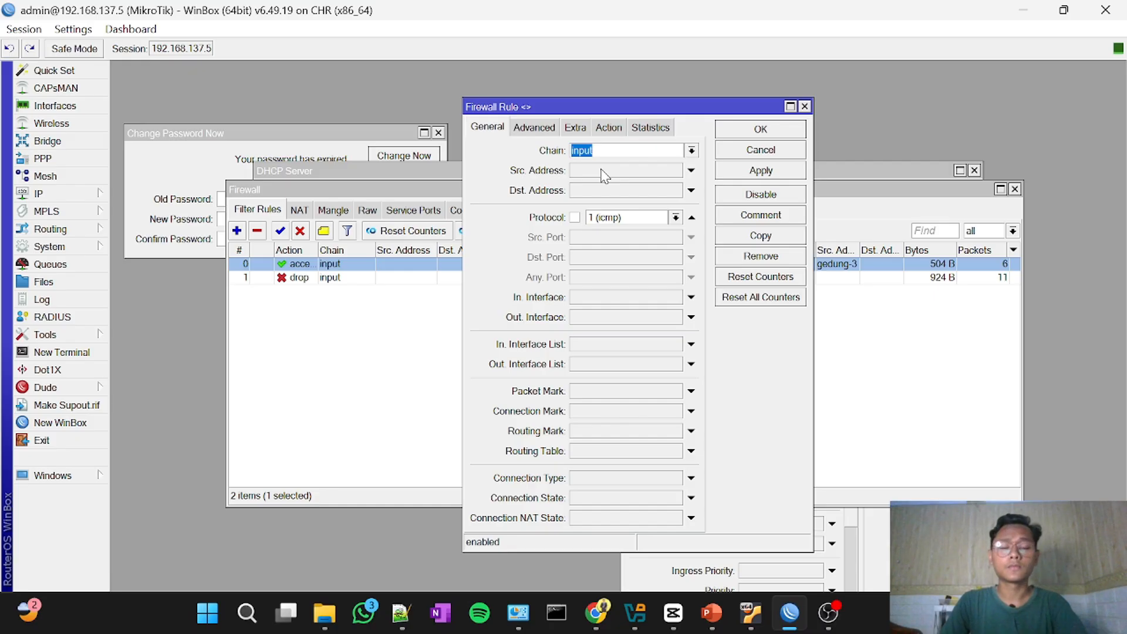
pyautogui.click(683, 170)
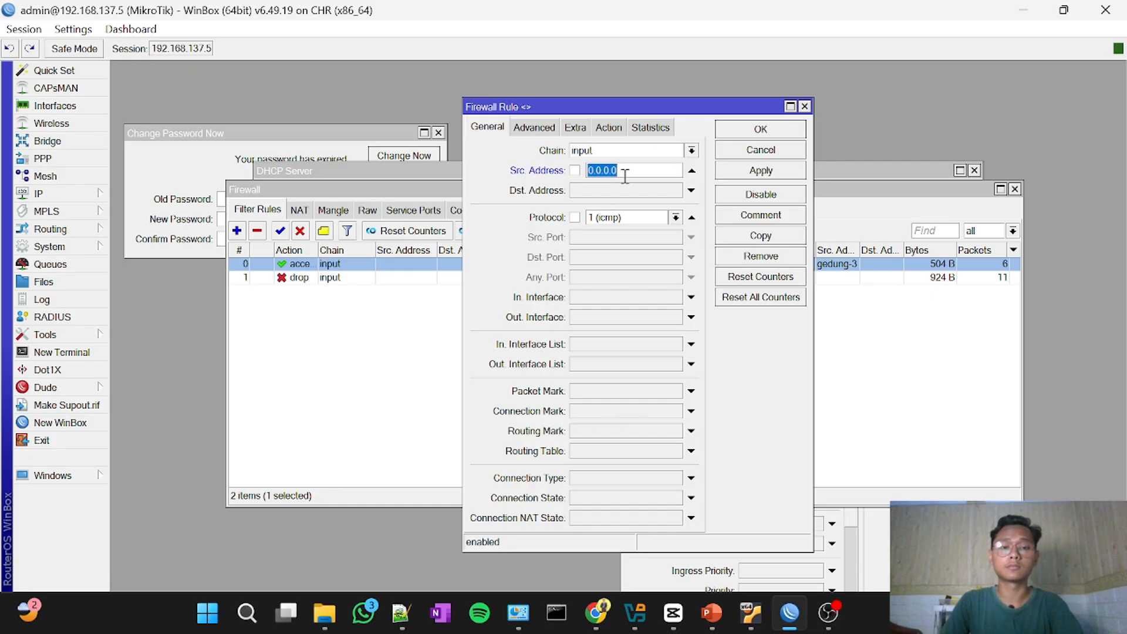
pyautogui.click(539, 128)
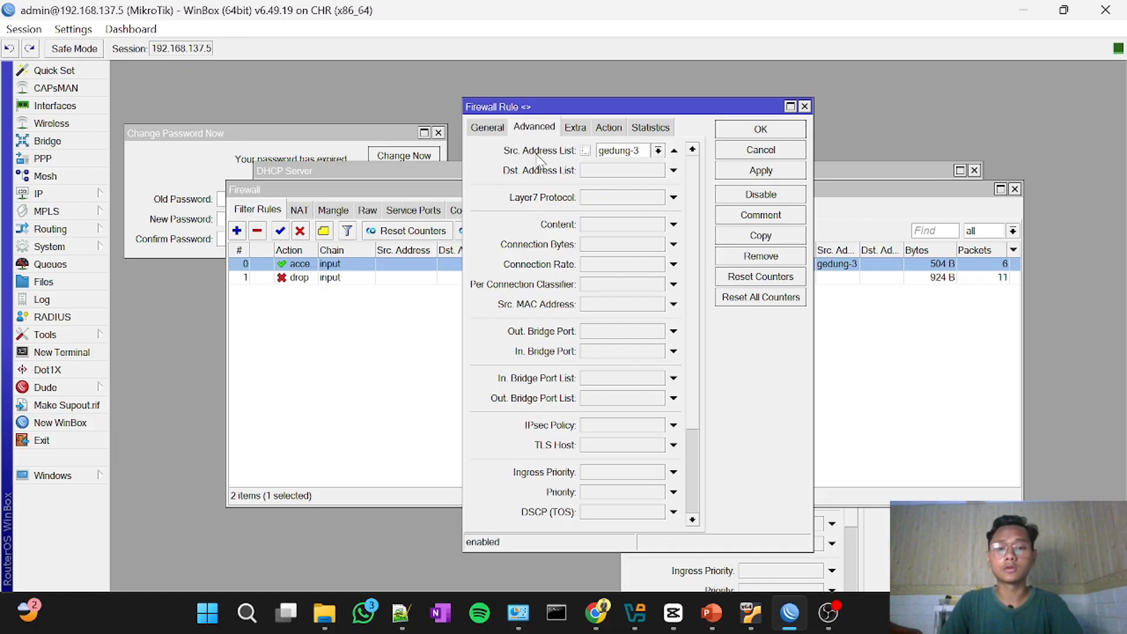
pyautogui.click(726, 129)
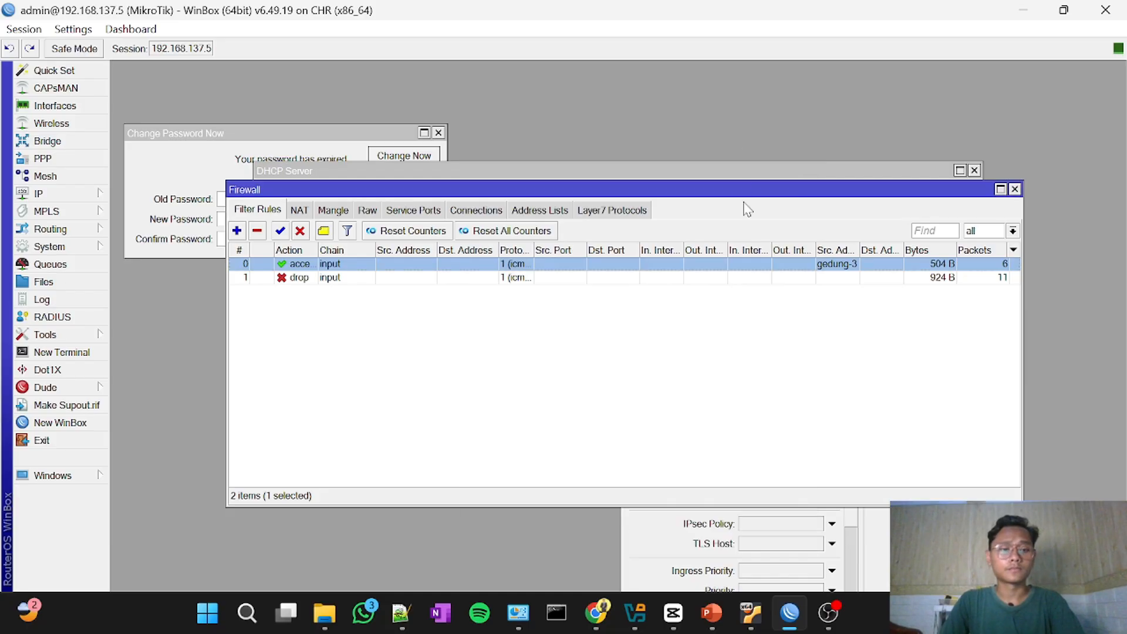